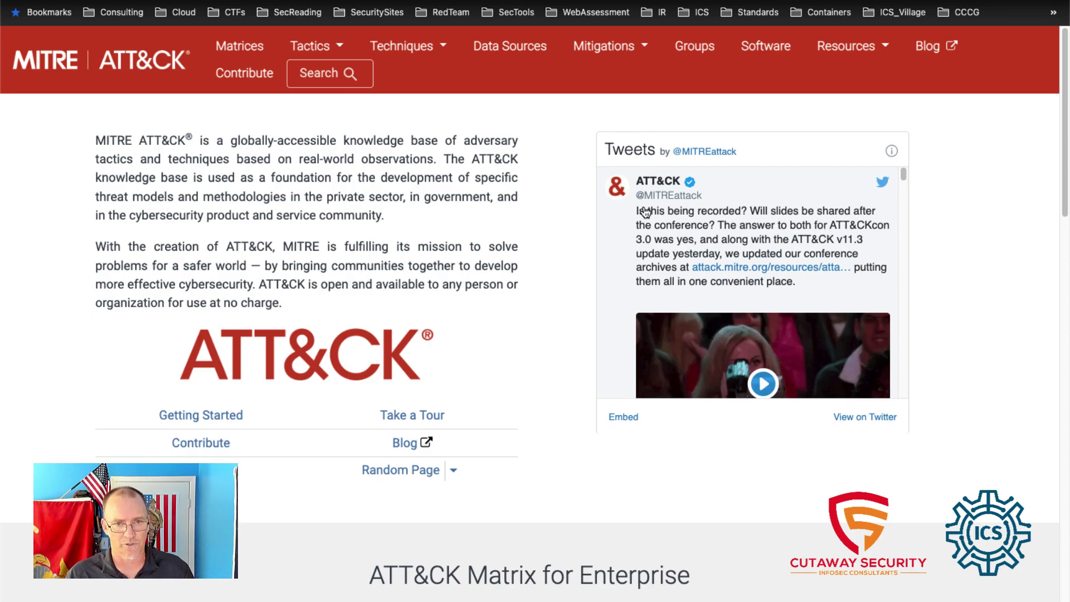
# - Look over the current page, then go to the Enterprise ATT&CK matrix page
pyautogui.scroll(-2, 504, 190)
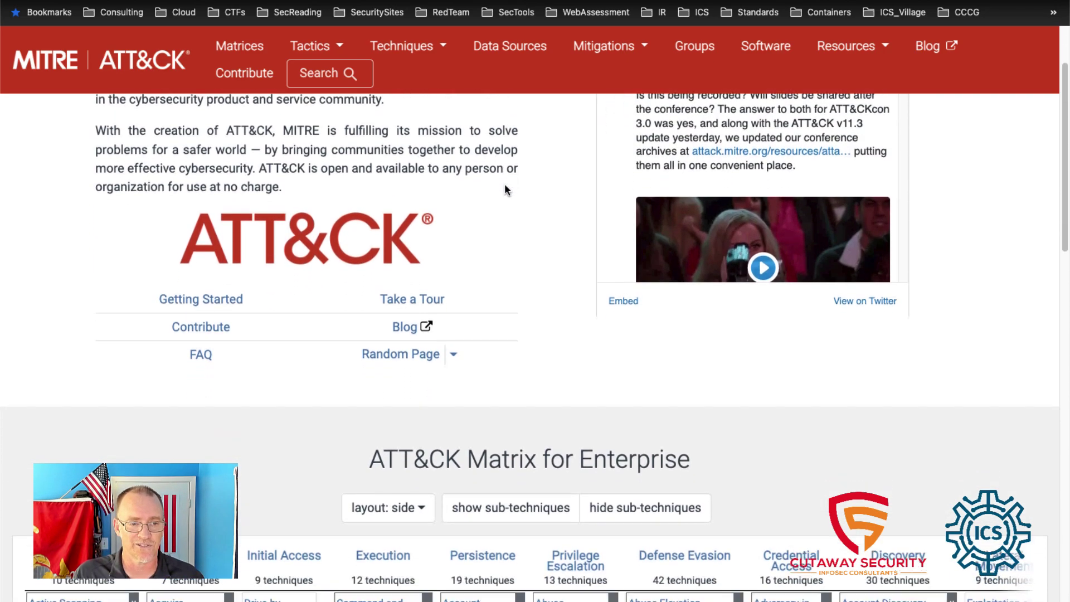
pyautogui.scroll(-2, 504, 184)
pyautogui.scroll(-2, 807, 239)
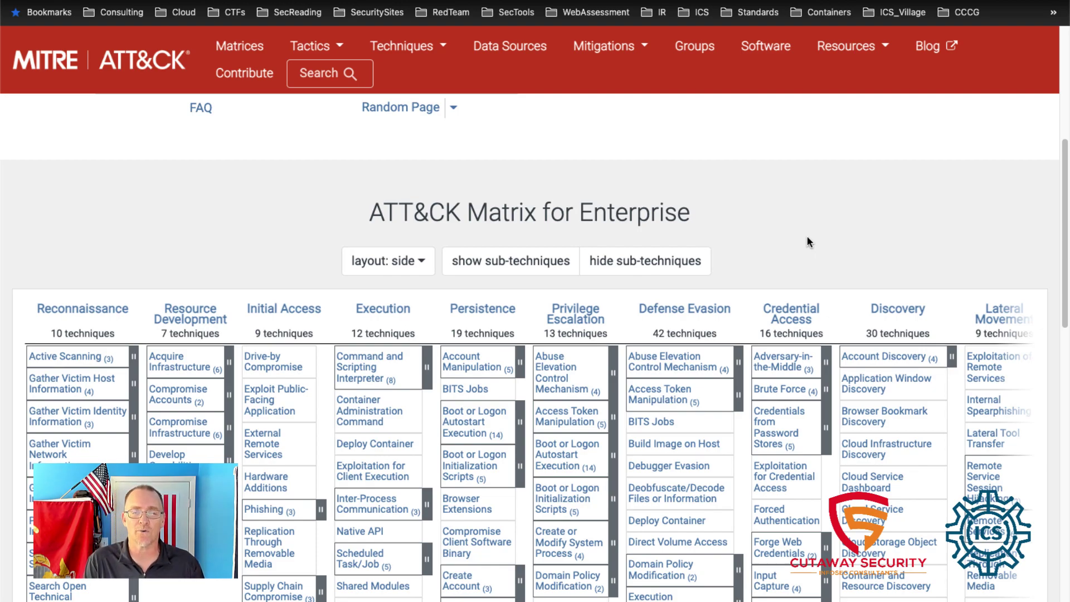
pyautogui.scroll(-1, 806, 236)
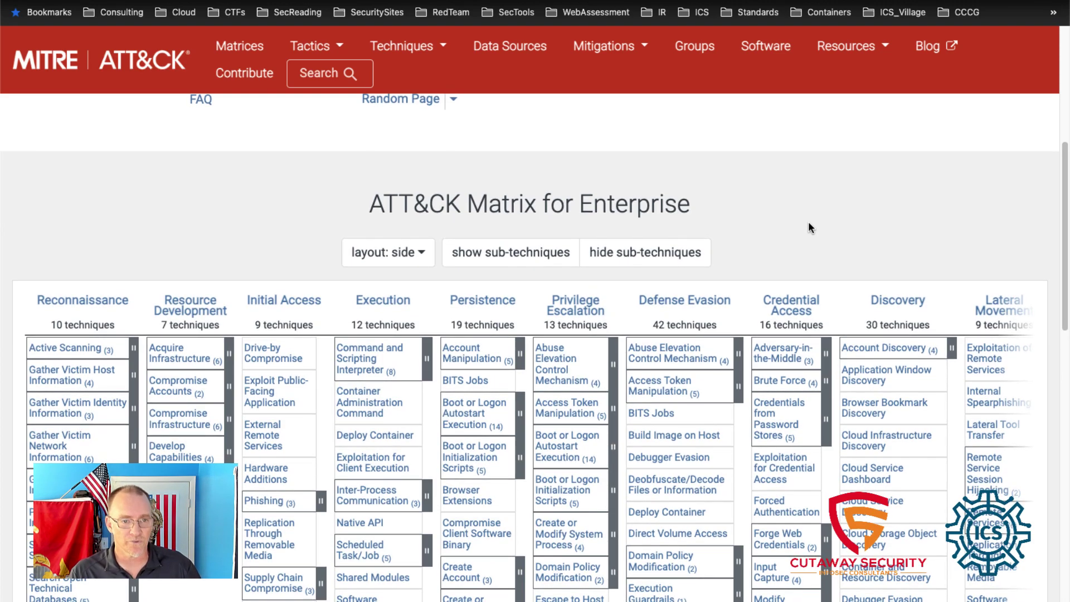
pyautogui.scroll(-1, 810, 223)
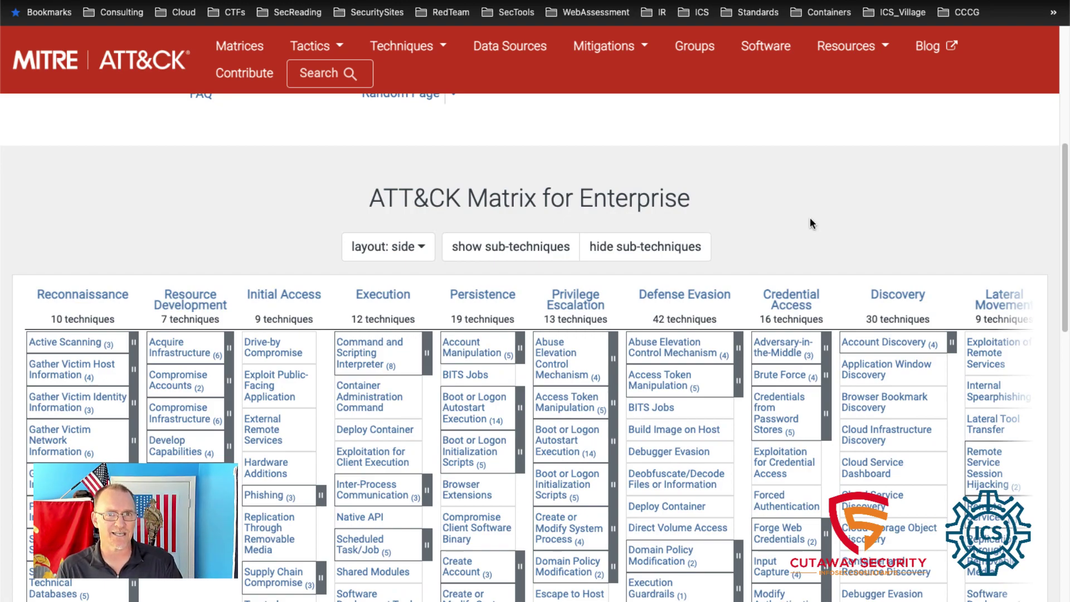
pyautogui.scroll(-1, 810, 222)
pyautogui.scroll(-1, 812, 216)
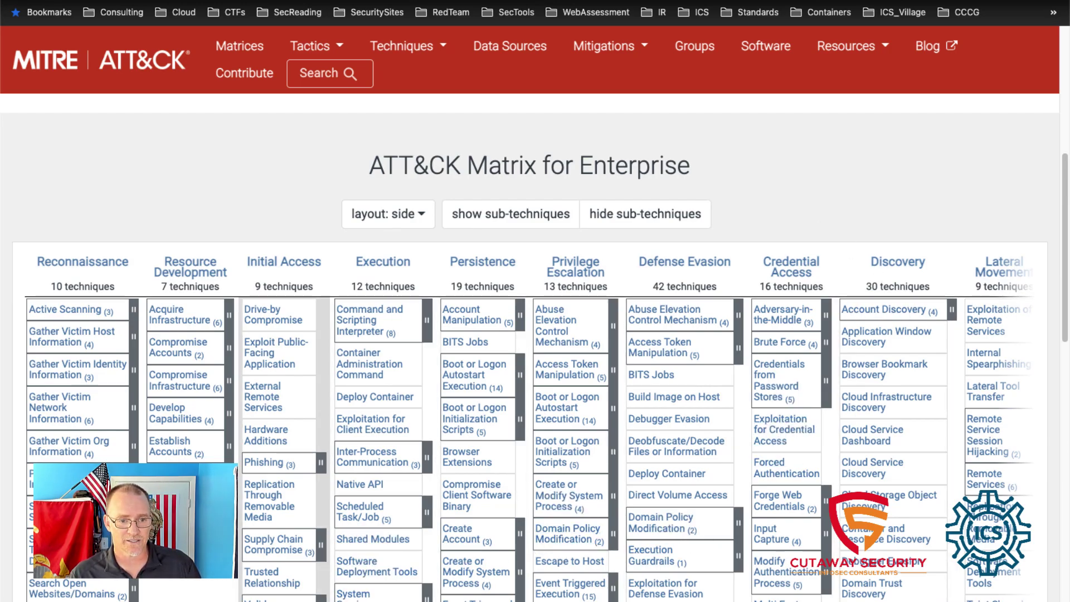
pyautogui.scroll(-5, 723, 454)
pyautogui.scroll(6, 723, 454)
pyautogui.scroll(2, 723, 454)
pyautogui.scroll(5, 722, 454)
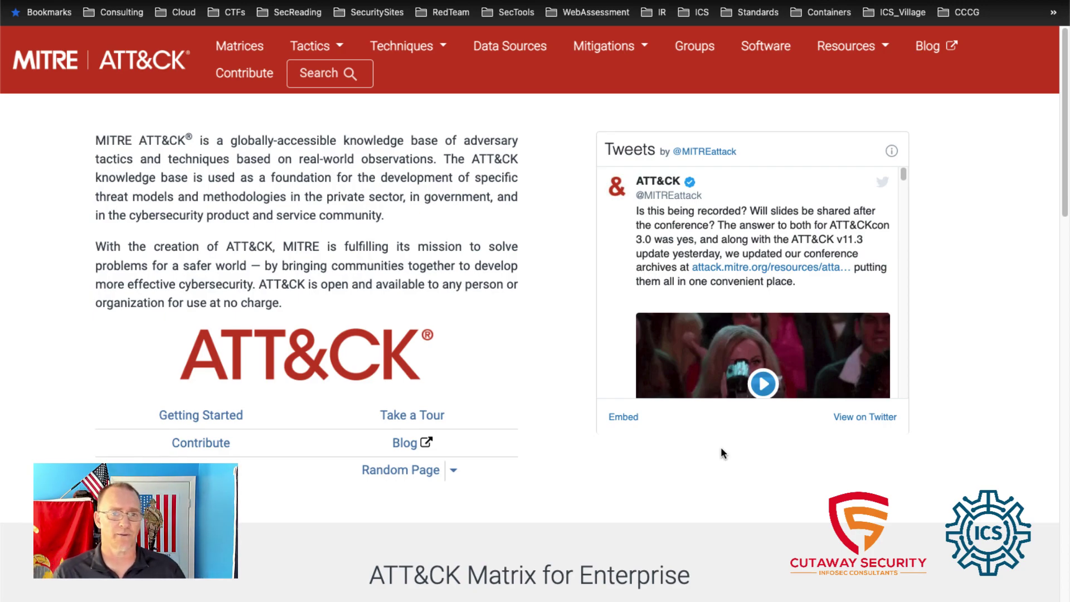
pyautogui.scroll(-3, 540, 344)
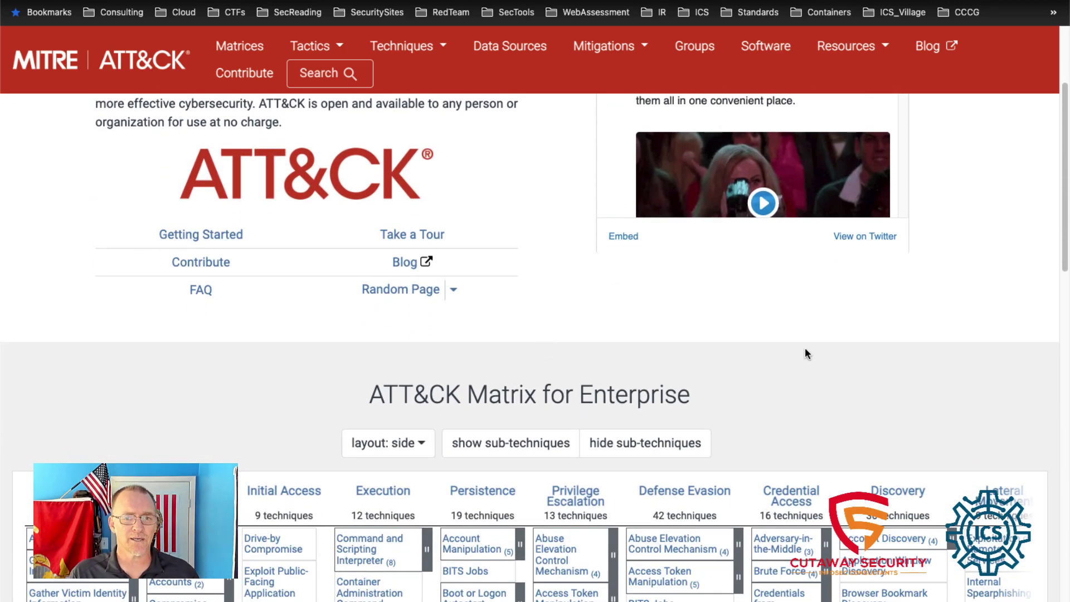
pyautogui.scroll(-3, 857, 359)
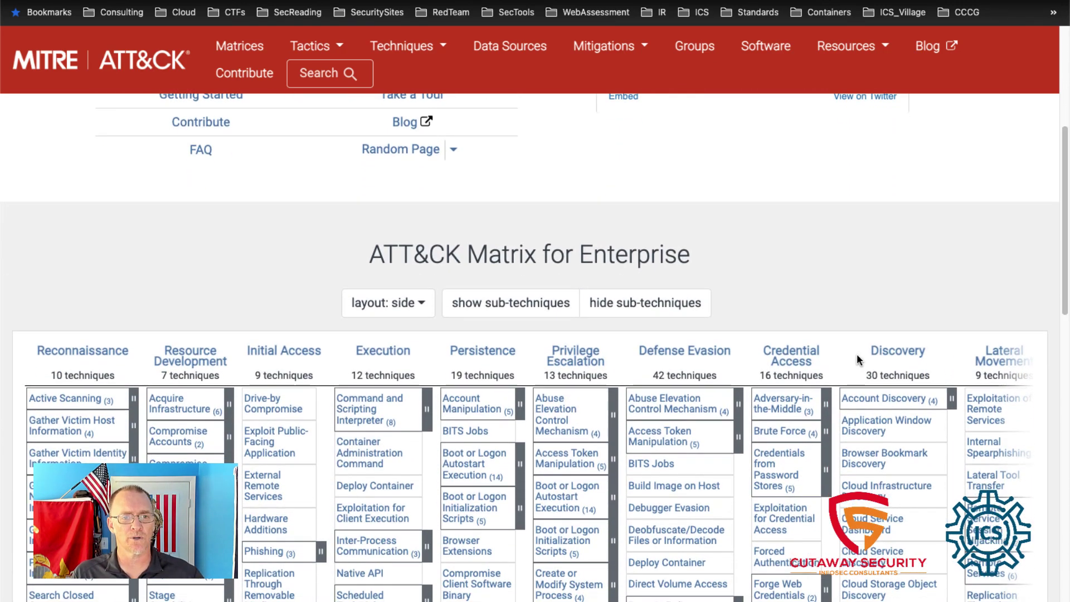
pyautogui.scroll(-2, 857, 360)
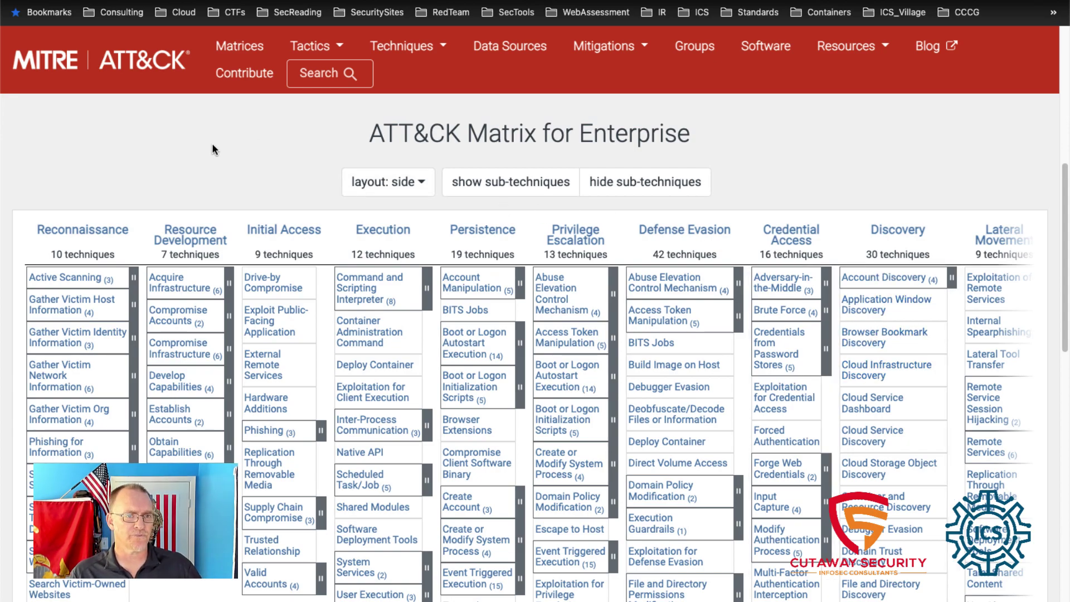
pyautogui.scroll(8, 213, 148)
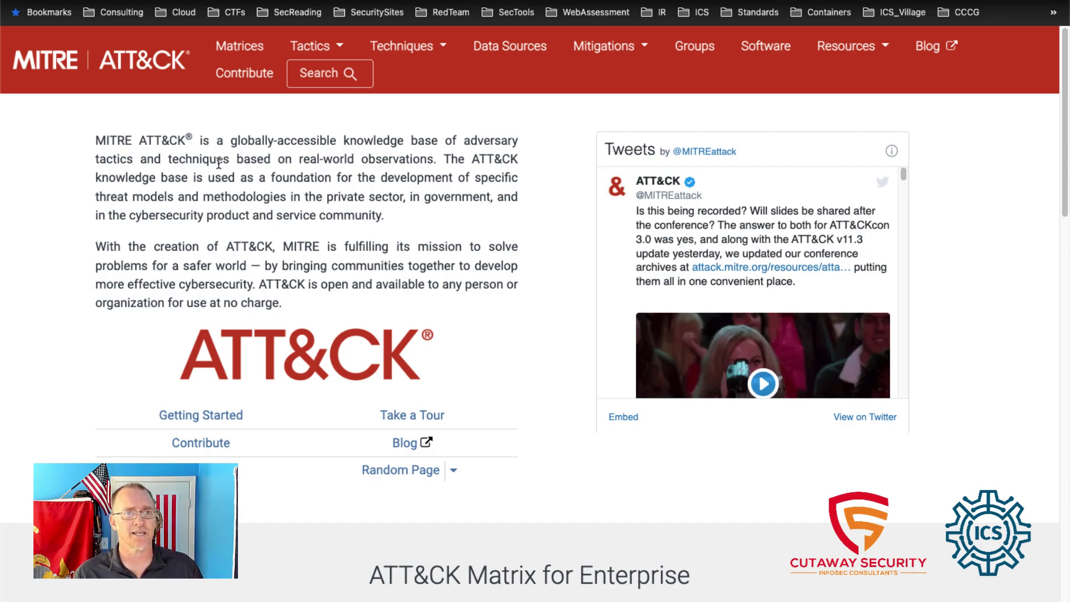
pyautogui.click(239, 49)
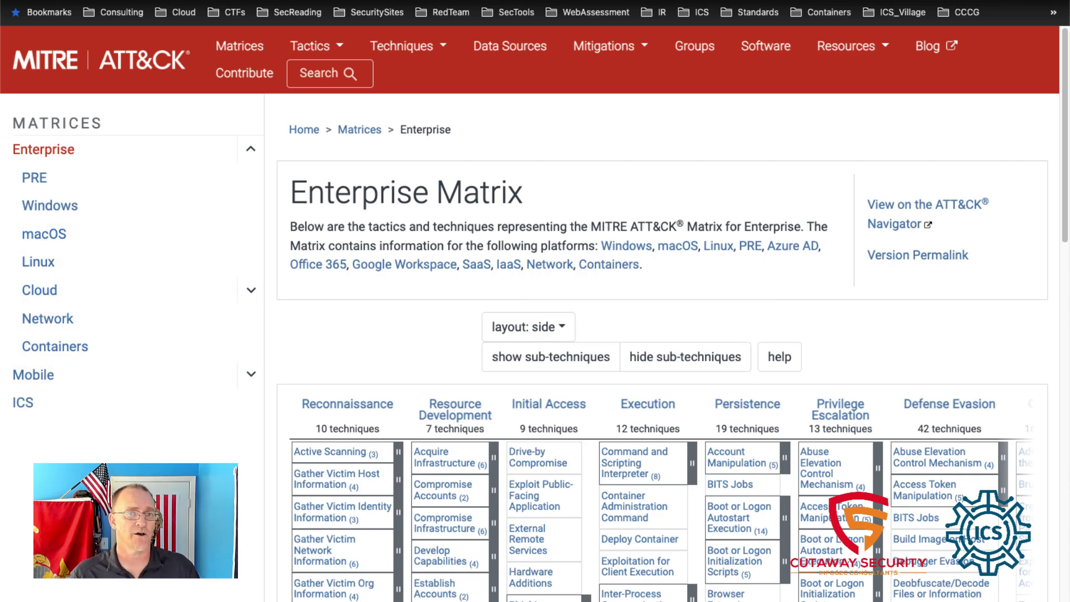
# - Show the Windows-only matrix, then collapse Enterprise and expand Mobile to reveal Android and iOS
pyautogui.click(69, 211)
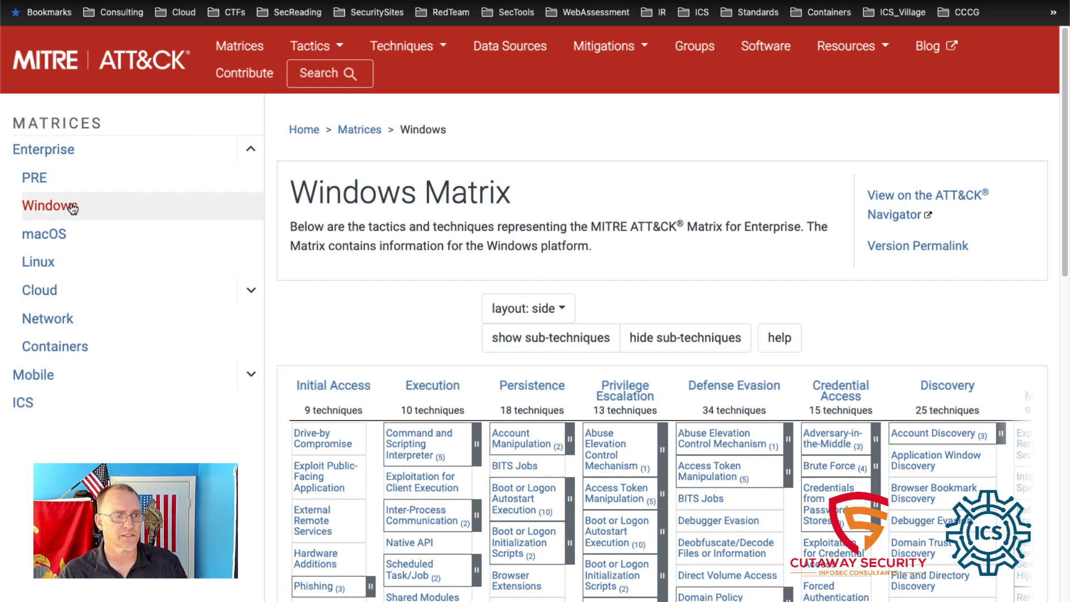
pyautogui.click(251, 150)
pyautogui.click(250, 177)
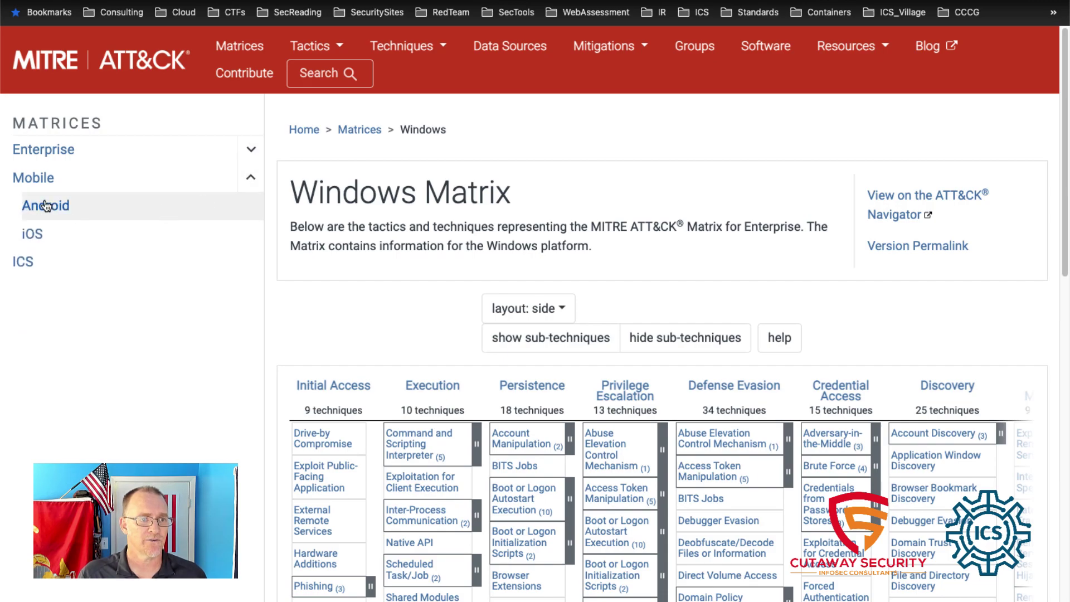
# - Show the ICS matrix and scroll through its industrial control system tactics and techniques
pyautogui.click(29, 270)
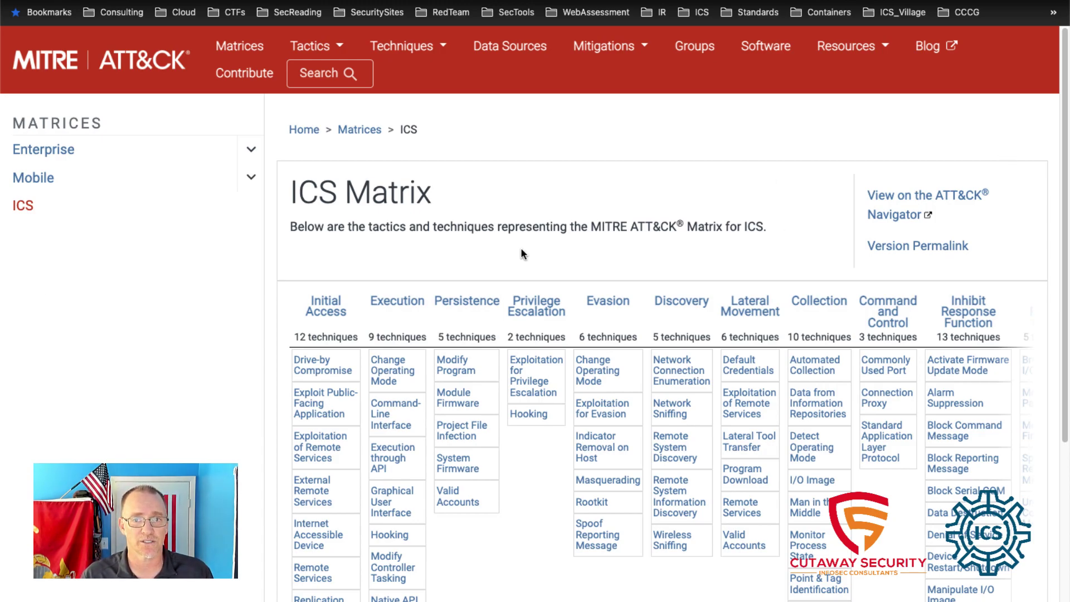
pyautogui.scroll(-2, 517, 243)
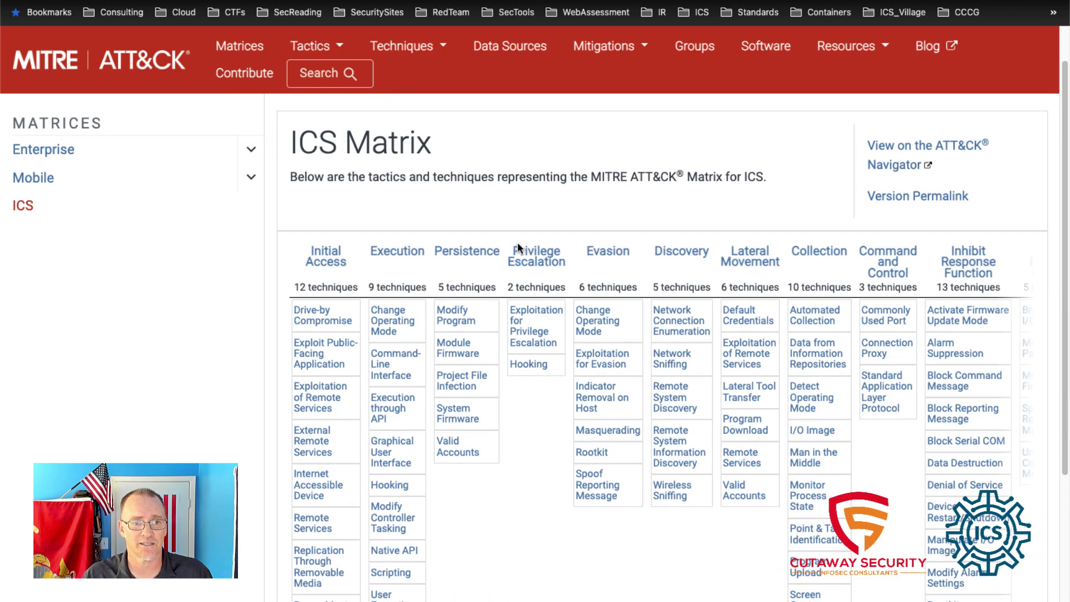
pyautogui.scroll(-3, 516, 243)
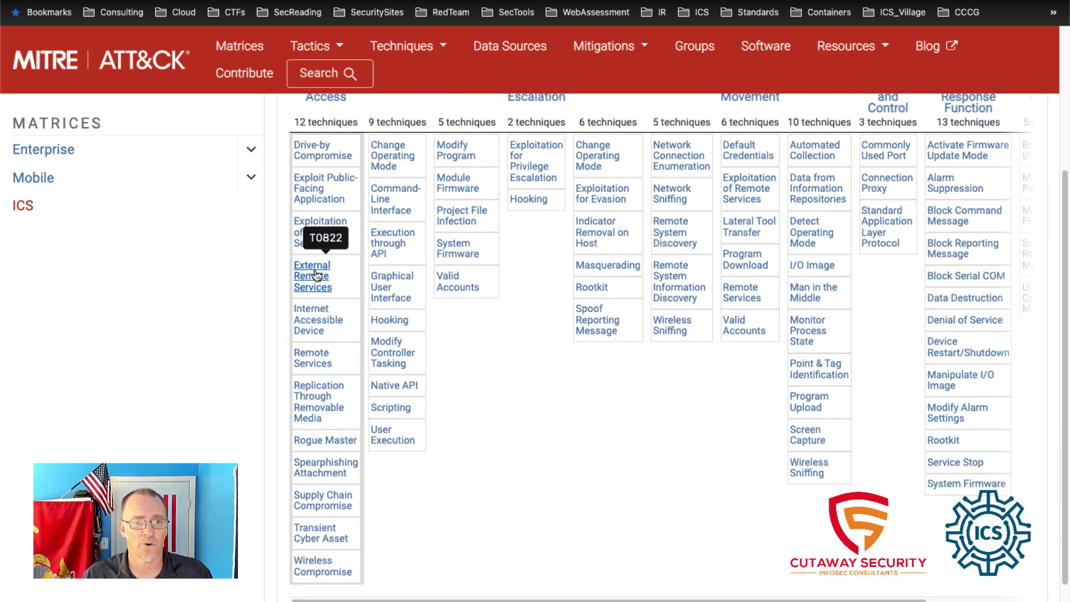
pyautogui.scroll(4, 677, 352)
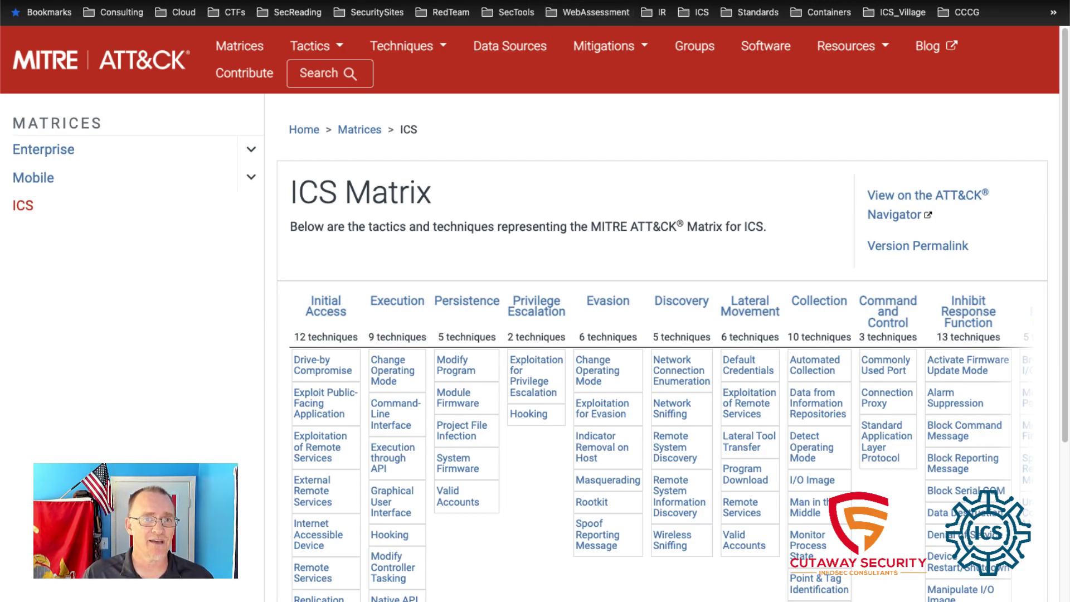
# - From the ATT&CK Navigator start page, create a blank Enterprise layer
pyautogui.click(371, 17)
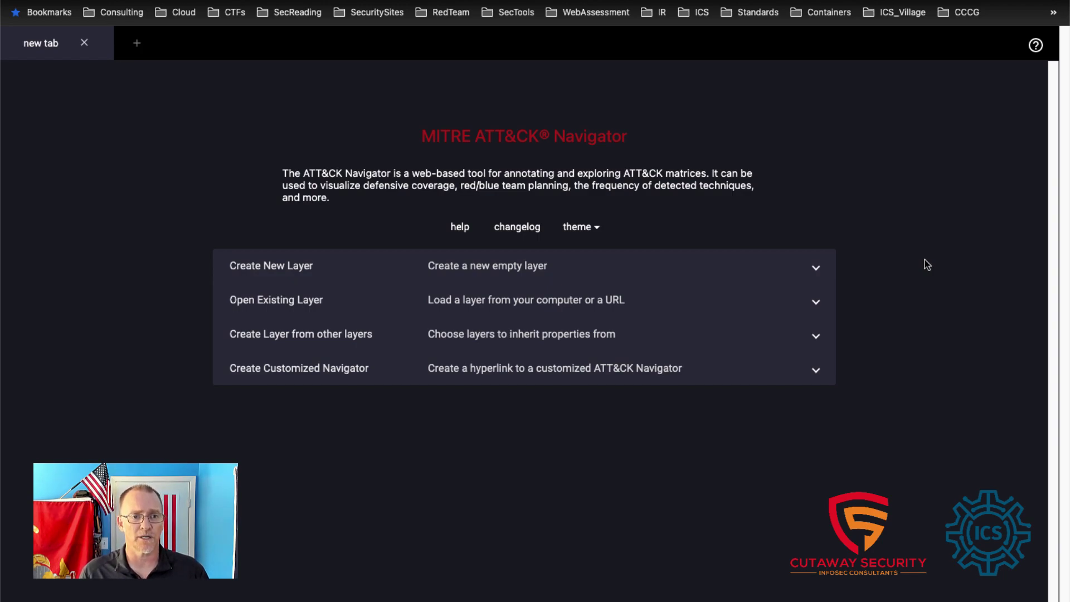
pyautogui.click(815, 268)
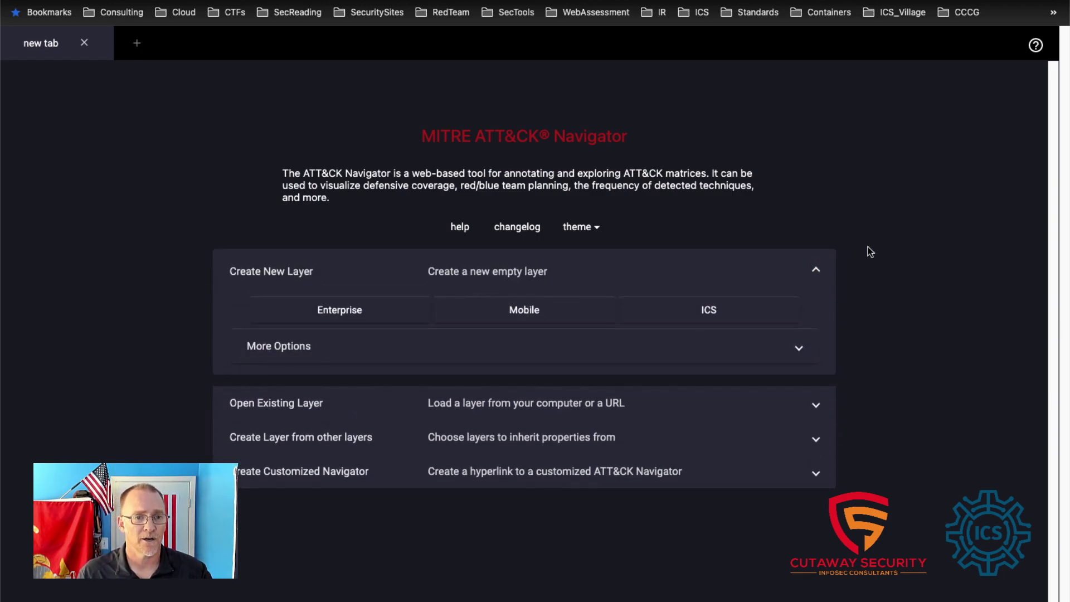
pyautogui.click(340, 310)
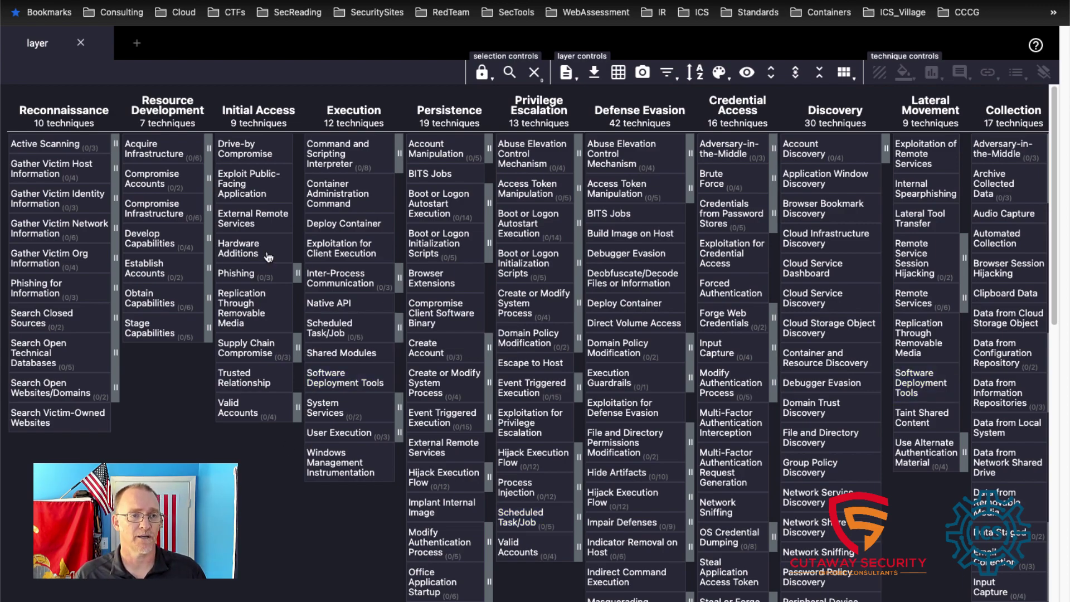
# - Add a second tab with a blank ICS layer and show the actions for Exploitation of Remote Services
pyautogui.click(137, 44)
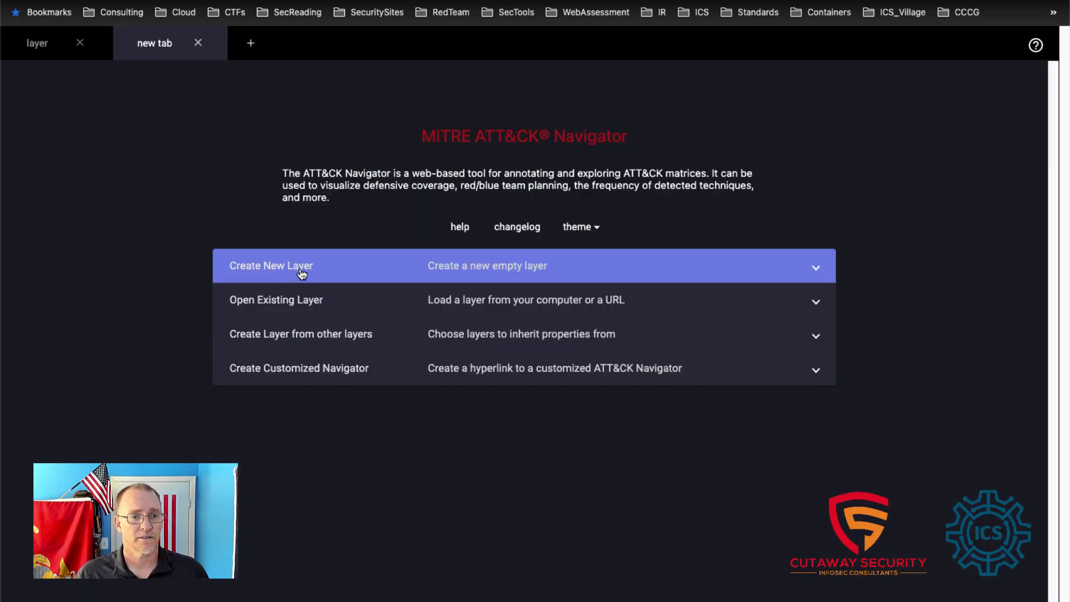
pyautogui.click(328, 272)
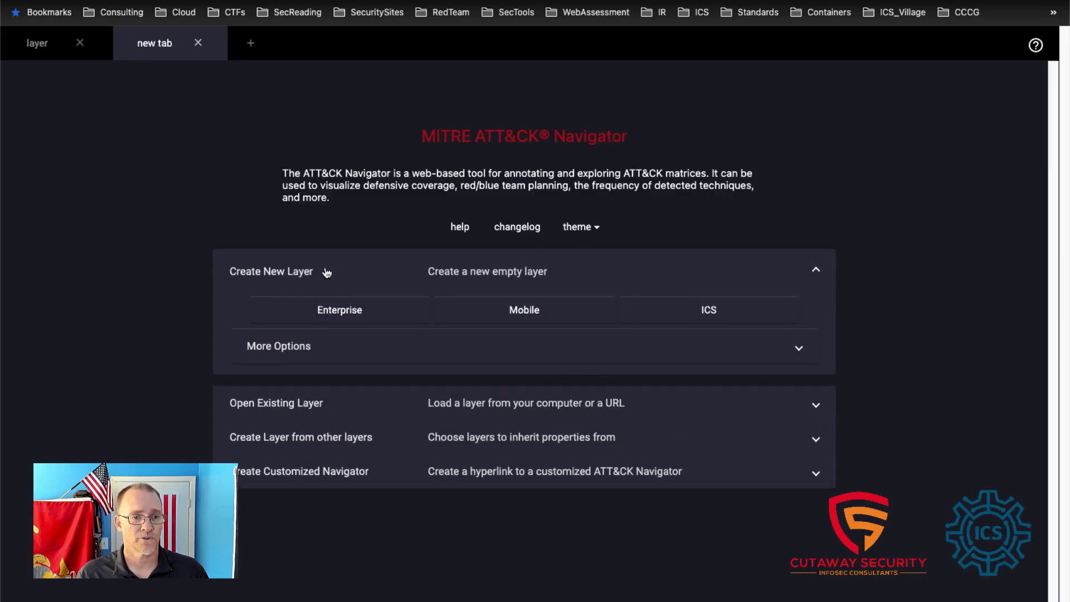
pyautogui.click(707, 307)
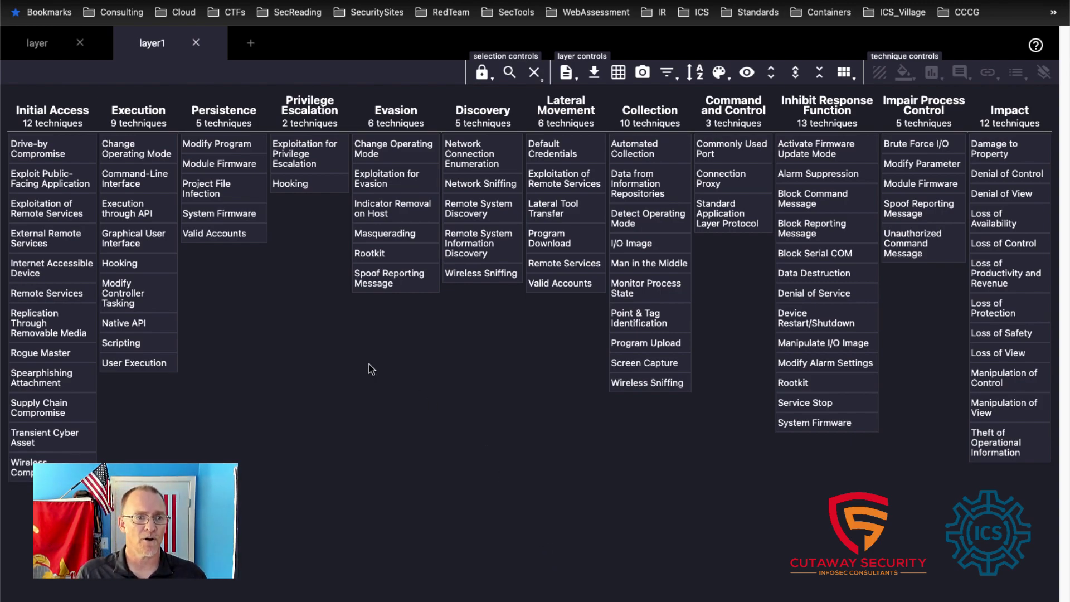
pyautogui.click(46, 210)
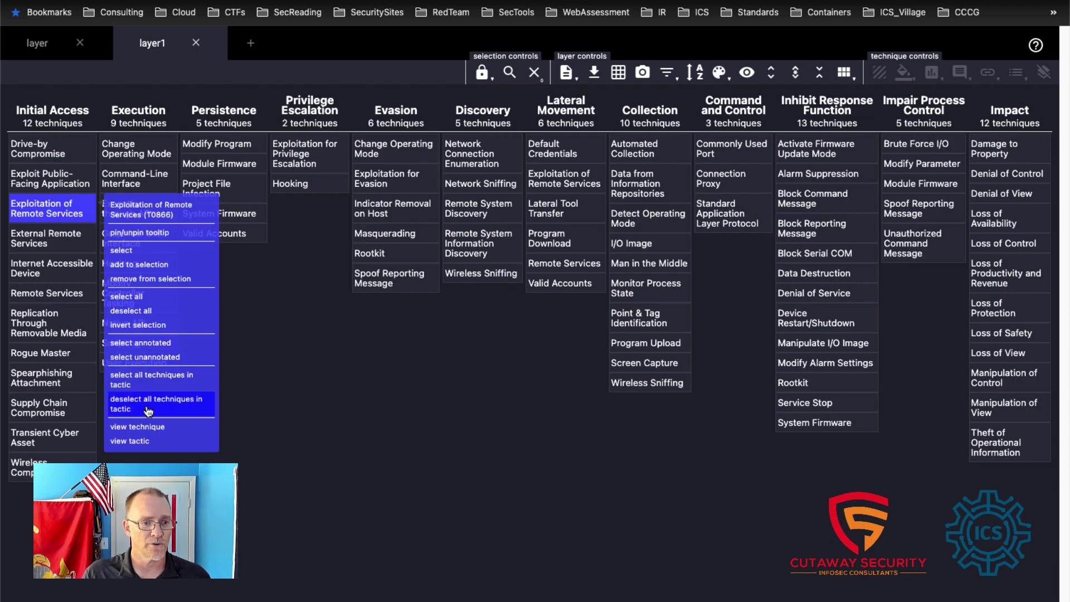
# - View the Exploitation of Remote Services technique page and read its Procedure Examples and Mitigations
pyautogui.click(159, 427)
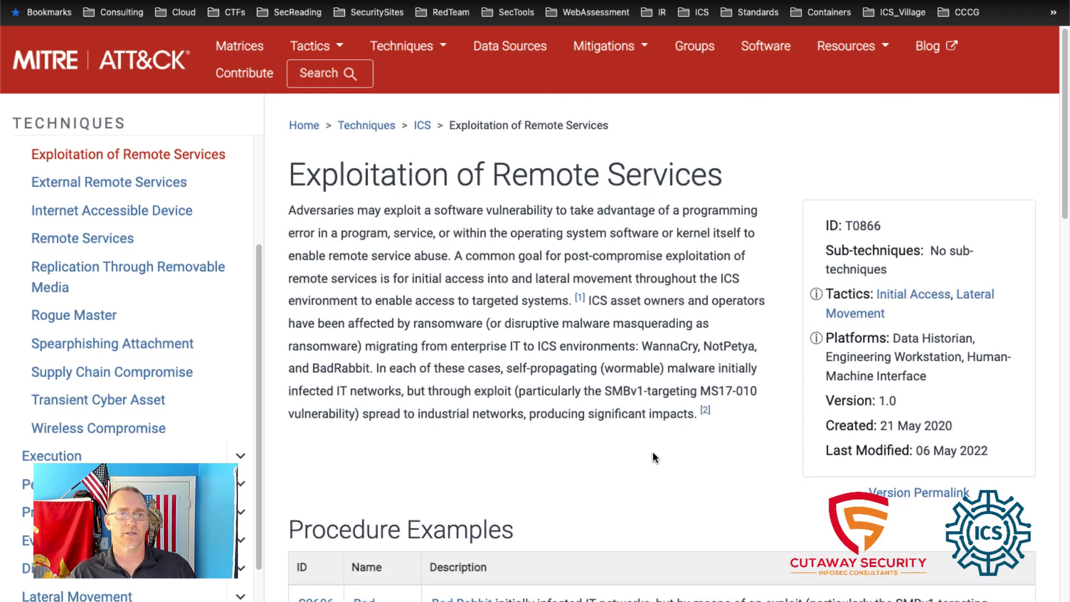
pyautogui.scroll(-1, 649, 446)
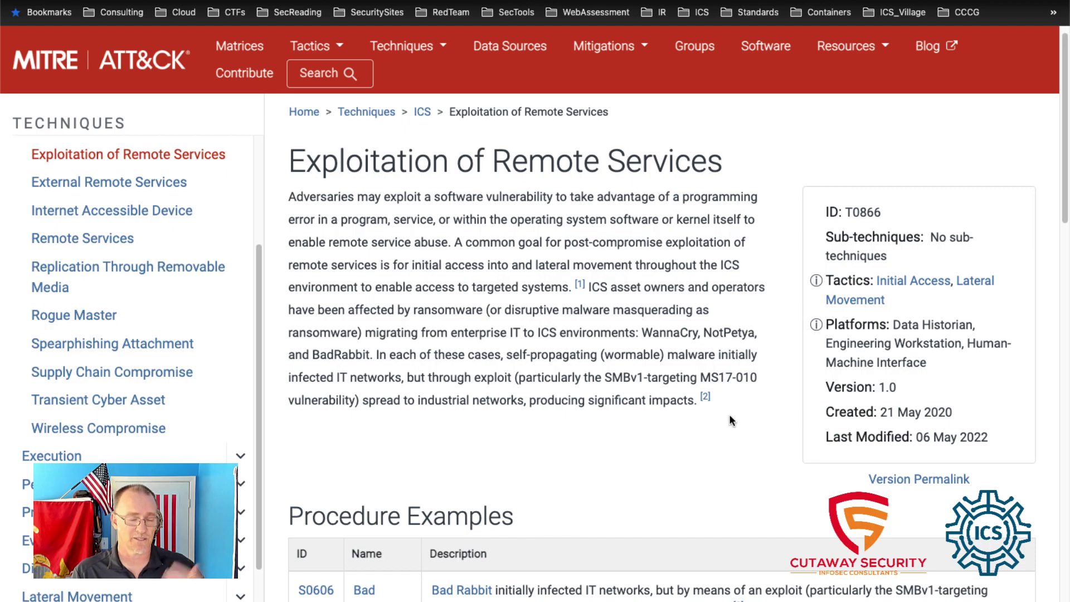
pyautogui.scroll(-6, 733, 430)
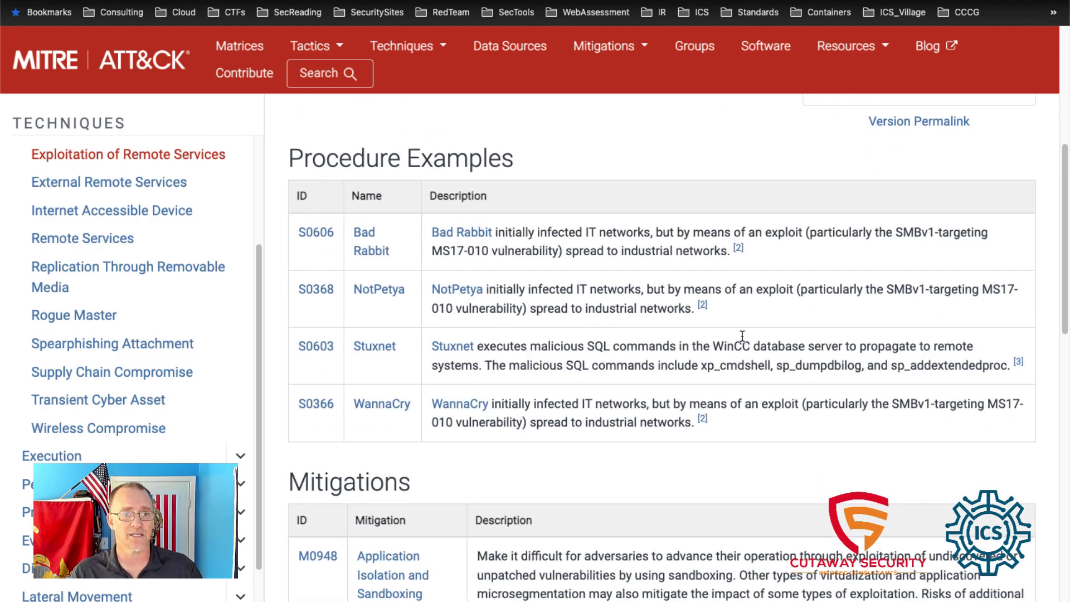
pyautogui.scroll(-3, 792, 463)
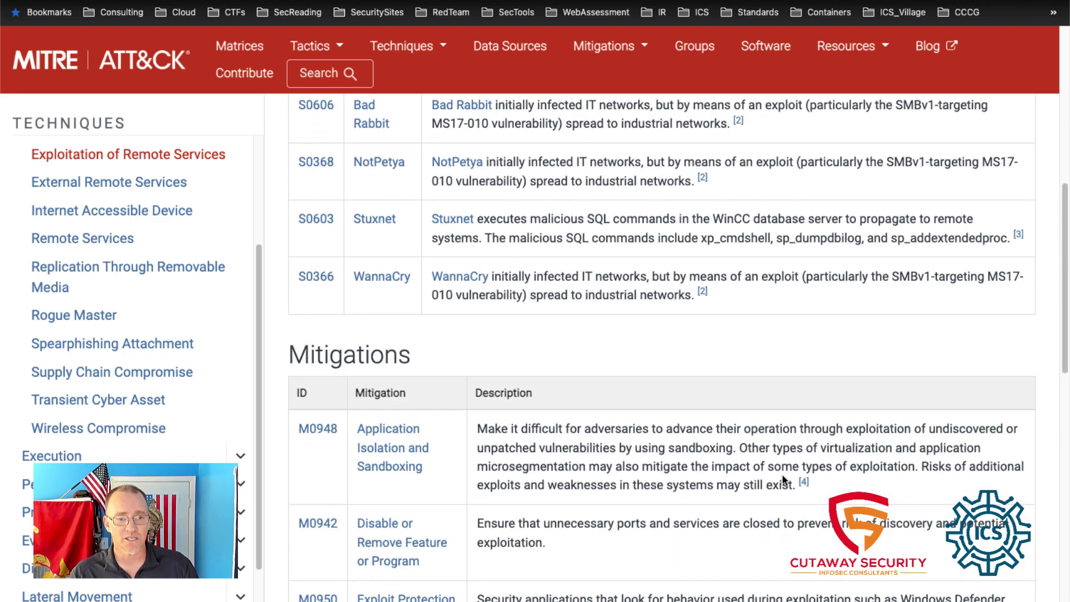
pyautogui.scroll(3, 782, 478)
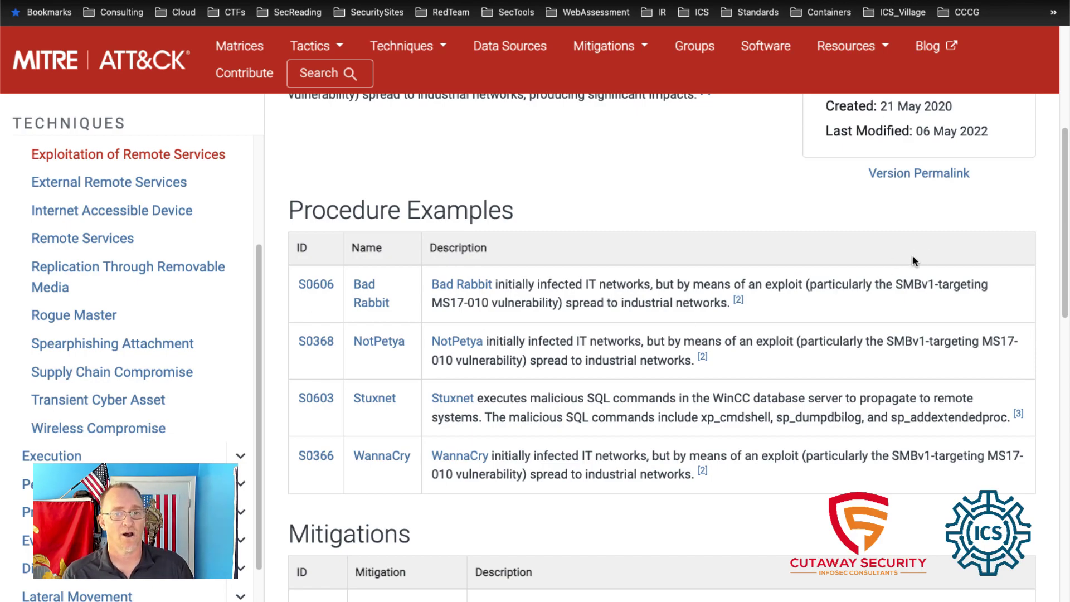
pyautogui.scroll(5, 646, 351)
pyautogui.scroll(1, 644, 357)
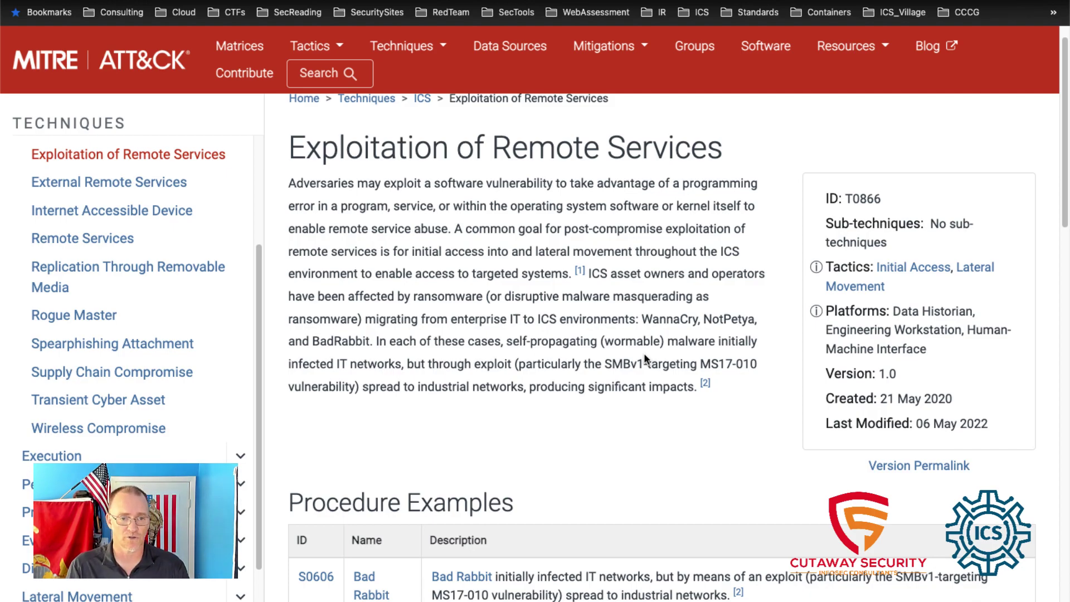
pyautogui.scroll(-1, 645, 357)
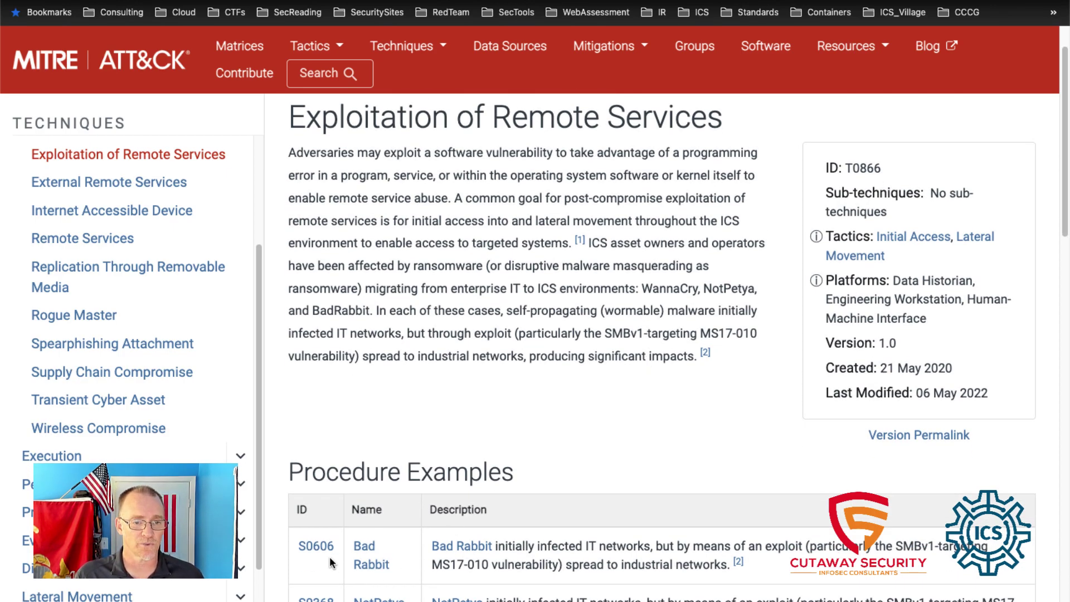
pyautogui.scroll(-4, 330, 556)
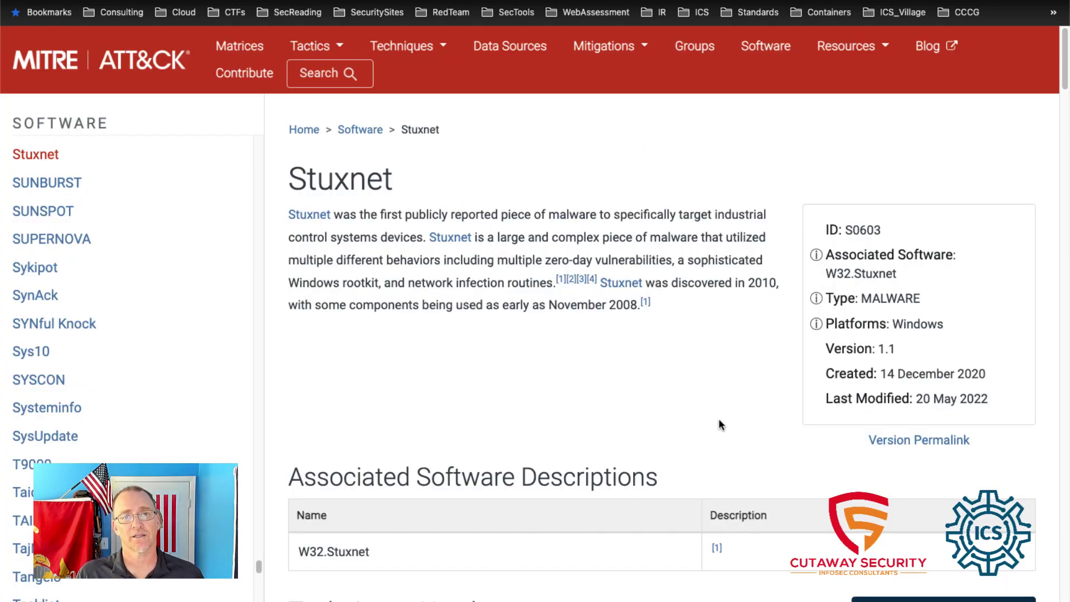
# - Scroll Stuxnet's Techniques Used table down to ICS entries like T0807 Command-Line Interface
pyautogui.scroll(-5, 706, 387)
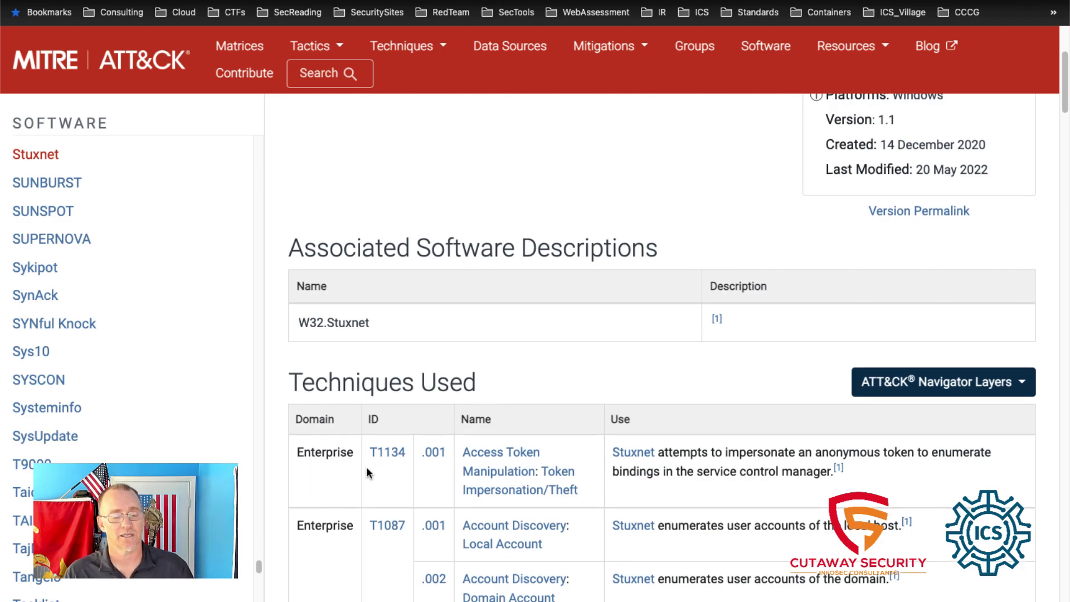
pyautogui.scroll(-2, 366, 466)
pyautogui.scroll(-1, 365, 452)
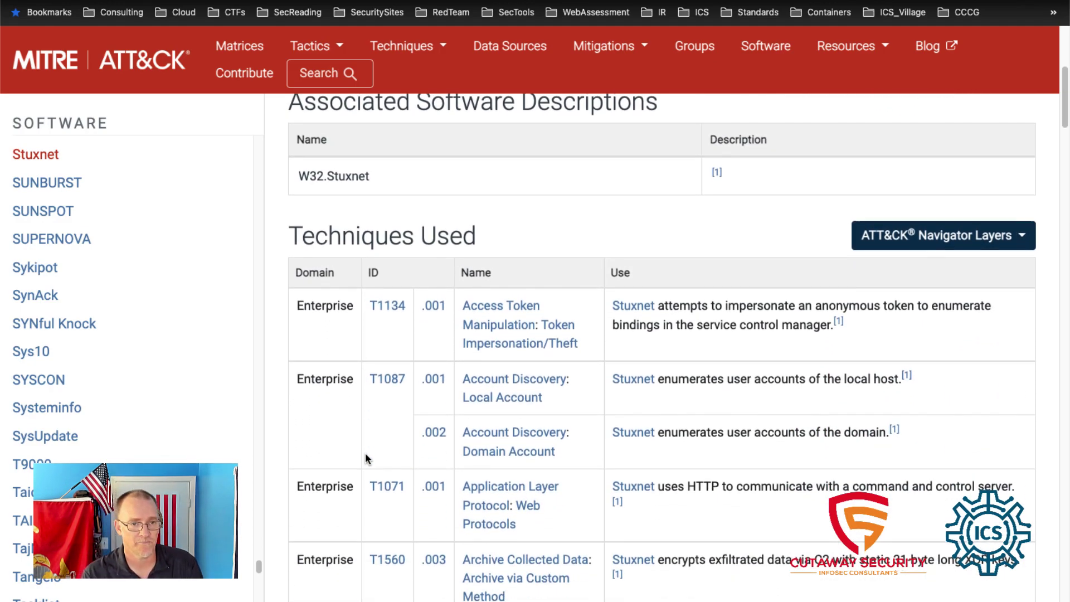
pyautogui.scroll(6, 363, 446)
pyautogui.scroll(-1, 364, 445)
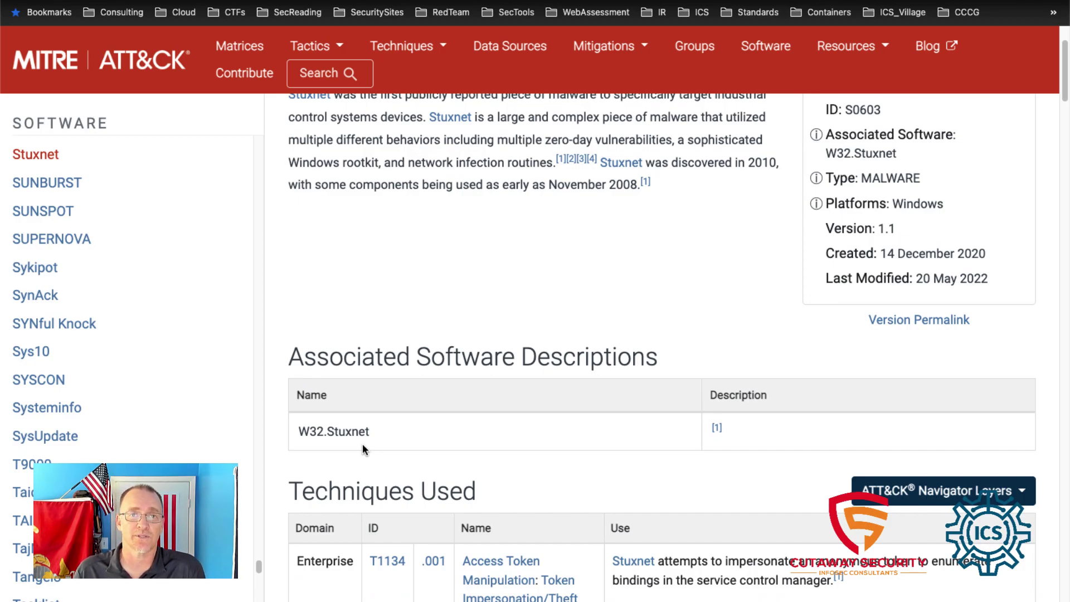
pyautogui.scroll(-5, 368, 509)
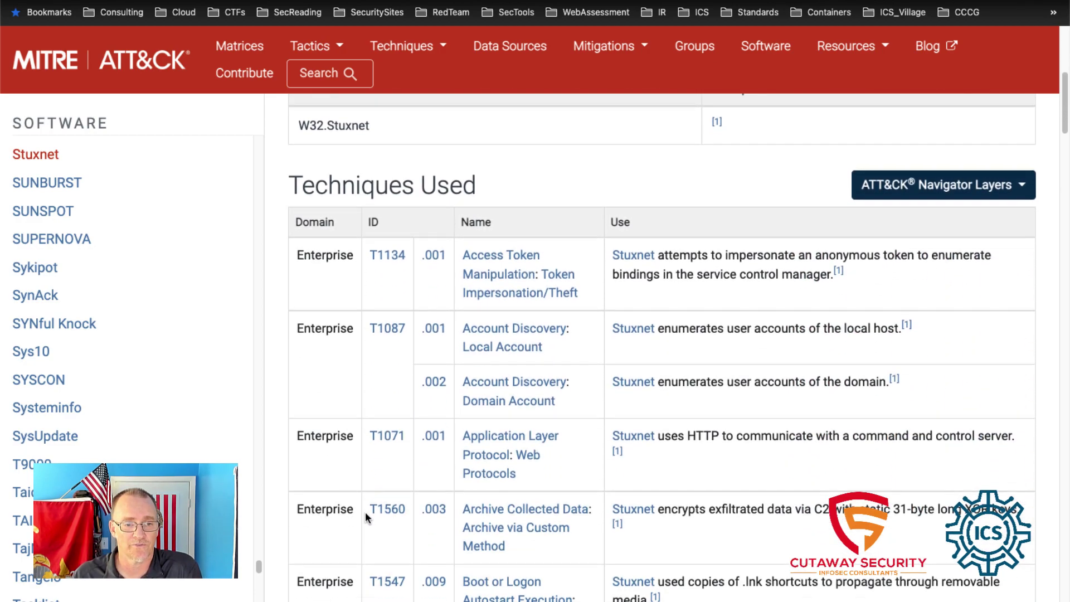
pyautogui.scroll(-12, 365, 512)
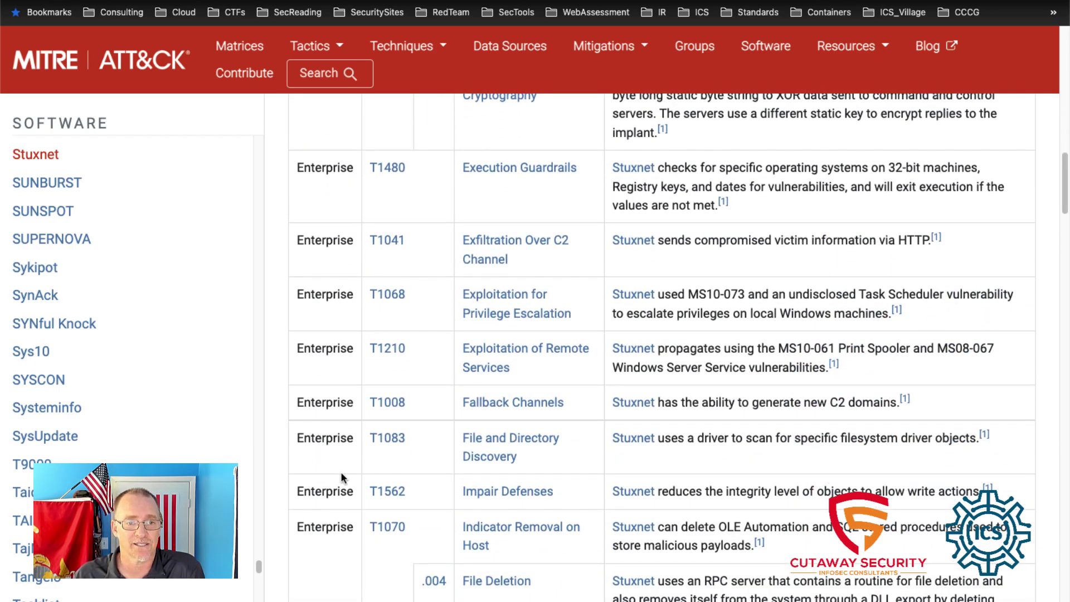
pyautogui.scroll(-2, 341, 473)
pyautogui.scroll(-18, 341, 477)
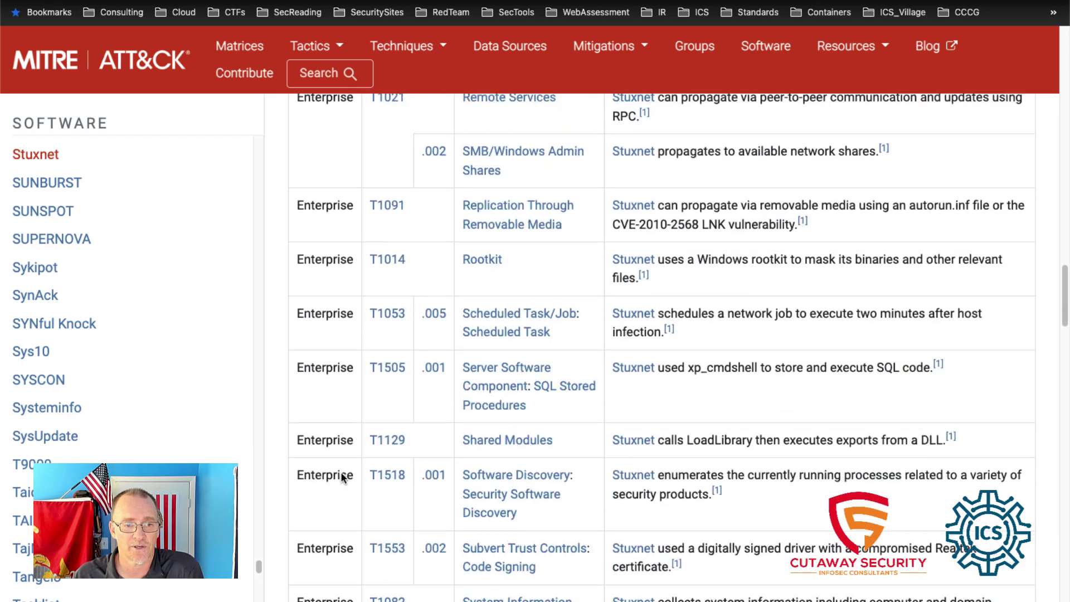
pyautogui.scroll(-6, 341, 478)
pyautogui.scroll(-1, 341, 477)
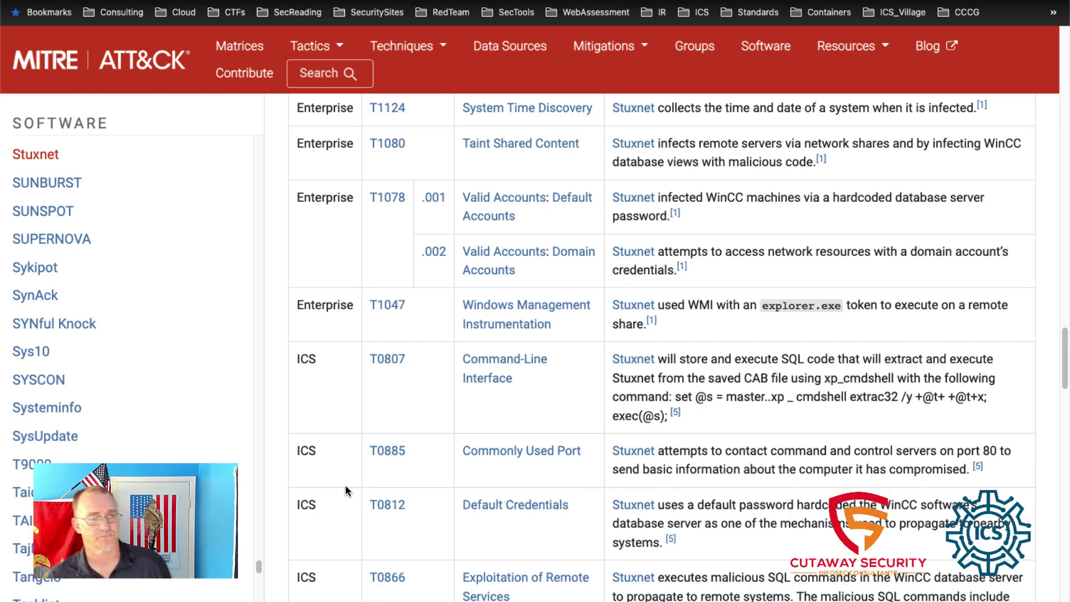
pyautogui.scroll(10, 134, 470)
pyautogui.scroll(10, 134, 468)
pyautogui.scroll(12, 133, 461)
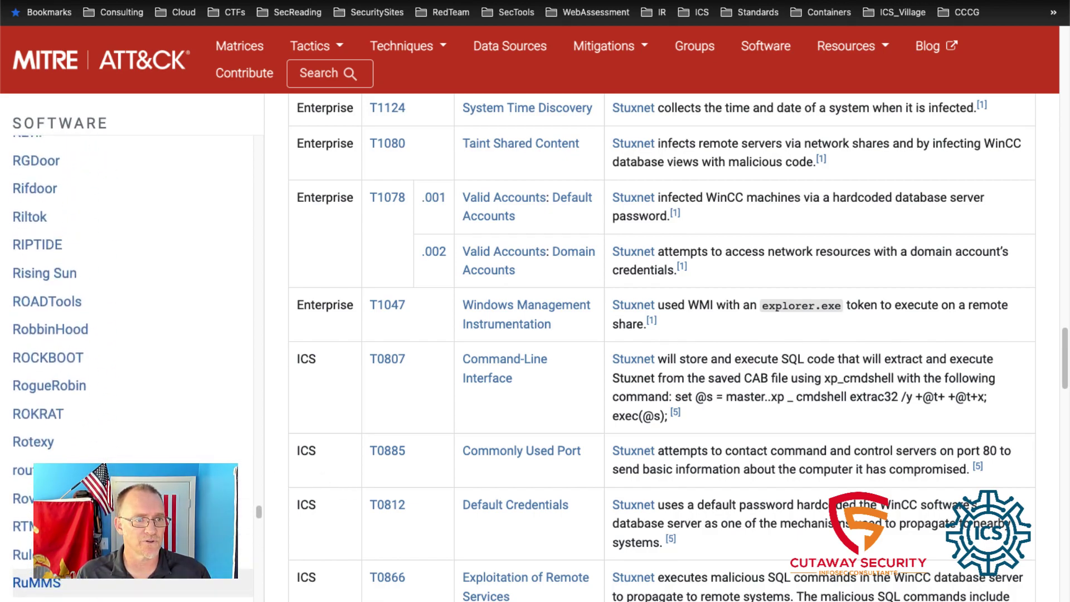
pyautogui.scroll(12, 134, 462)
pyautogui.scroll(14, 134, 468)
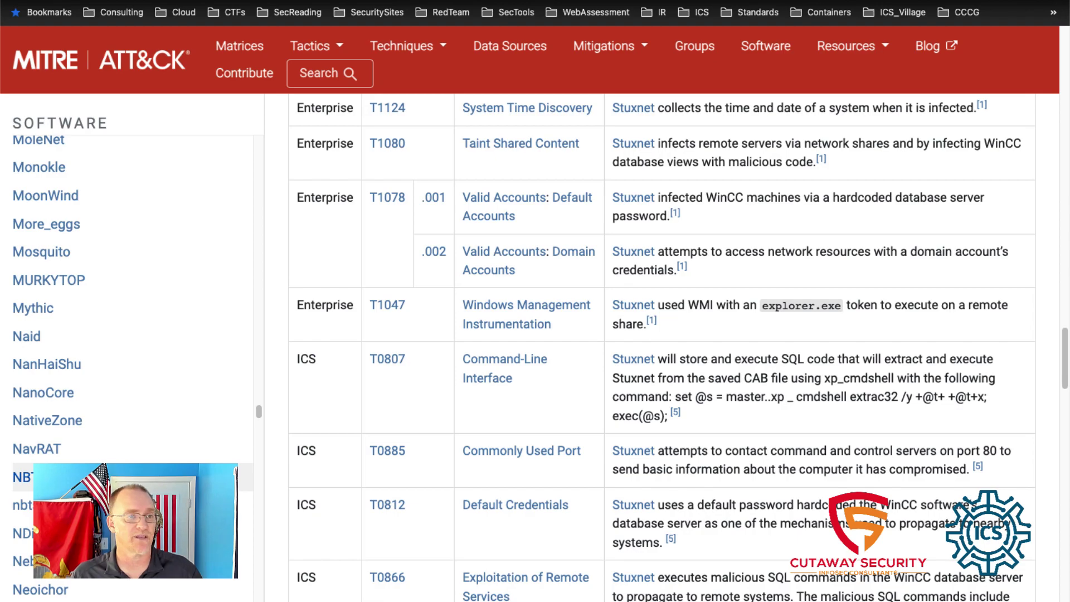
pyautogui.scroll(14, 134, 468)
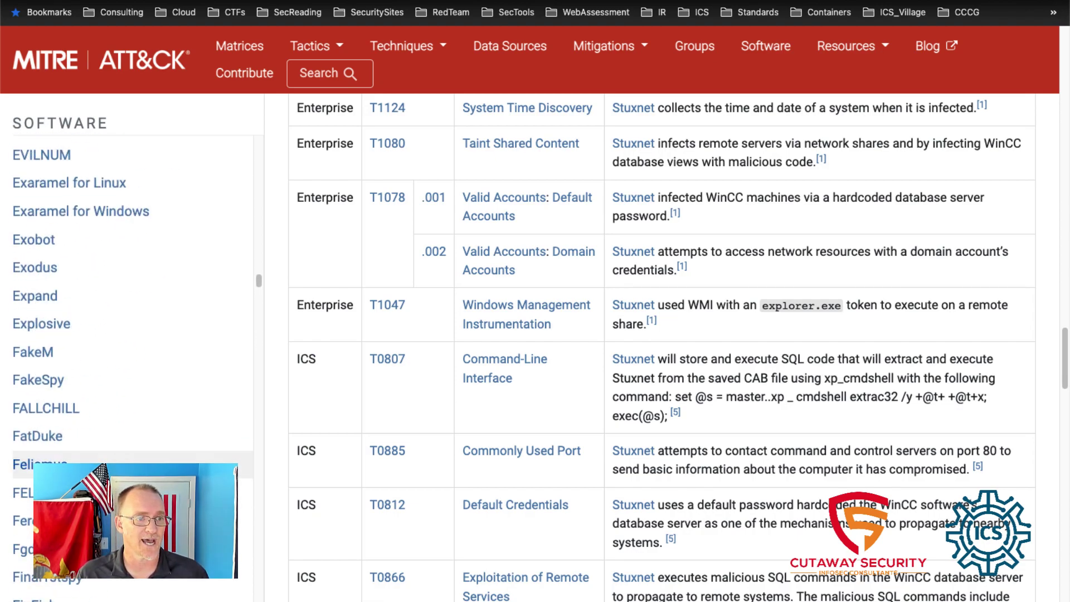
pyautogui.scroll(18, 134, 468)
pyautogui.scroll(-5, 134, 468)
pyautogui.scroll(-20, 134, 367)
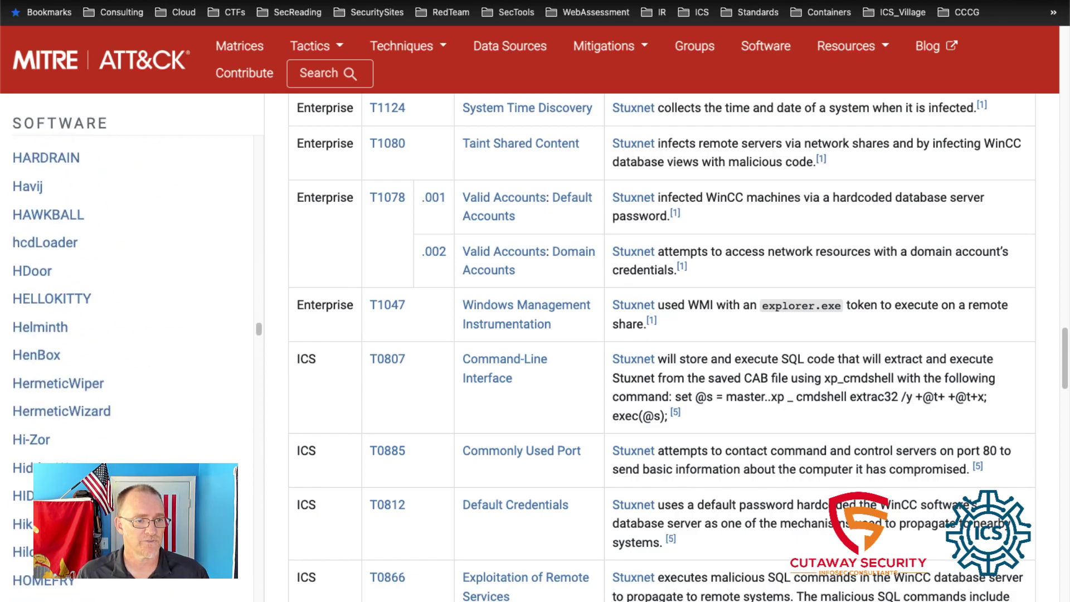
pyautogui.scroll(-7, 134, 390)
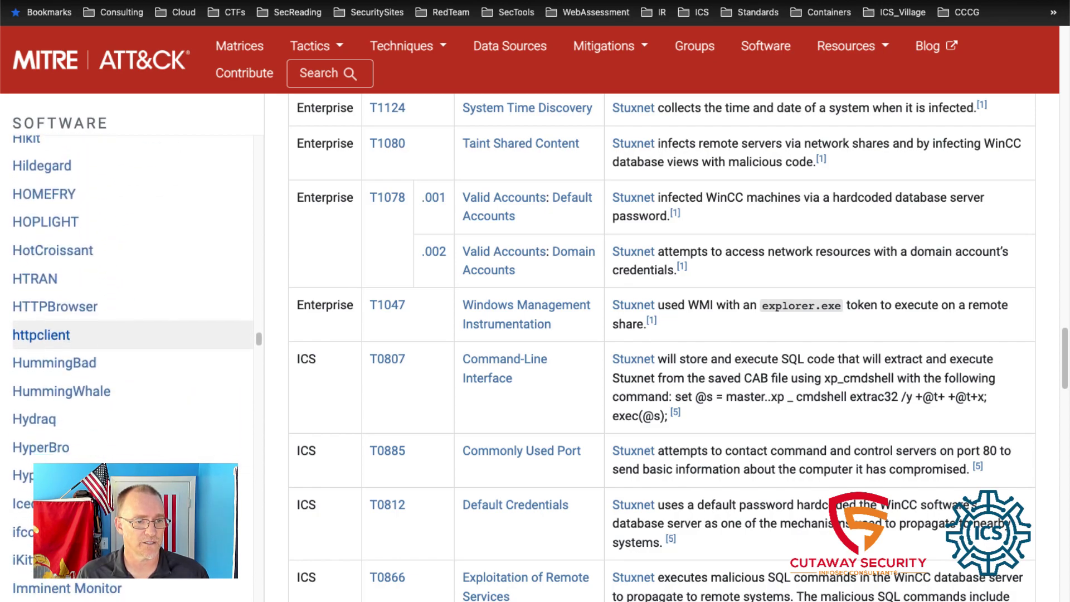
pyautogui.scroll(-3, 67, 330)
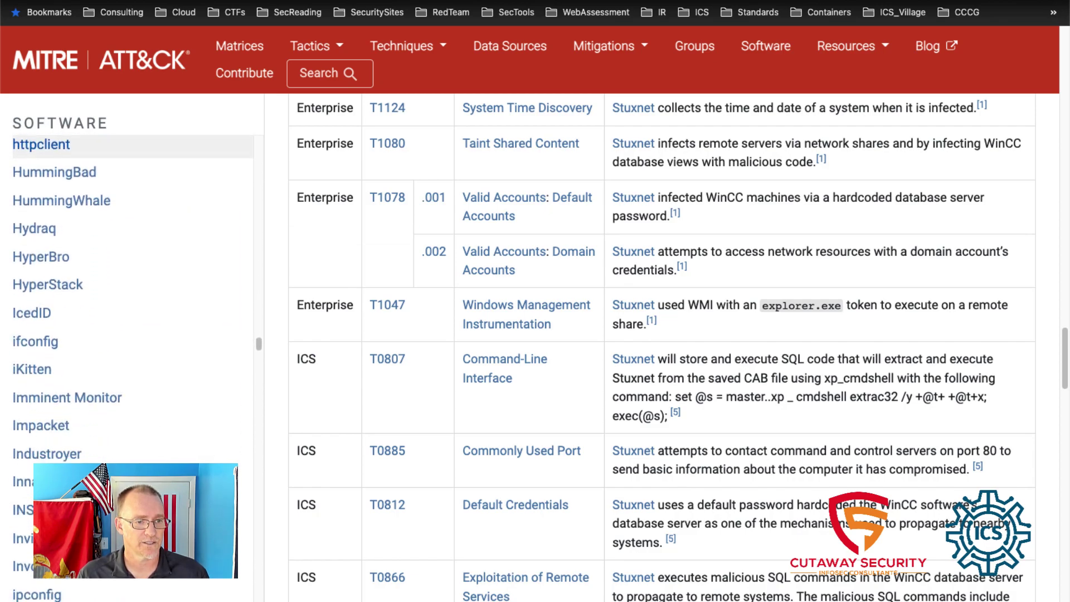
# - Go to the Industroyer page, scroll to Techniques Used, and show its ATT&CK Navigator Layers choices
pyautogui.click(64, 458)
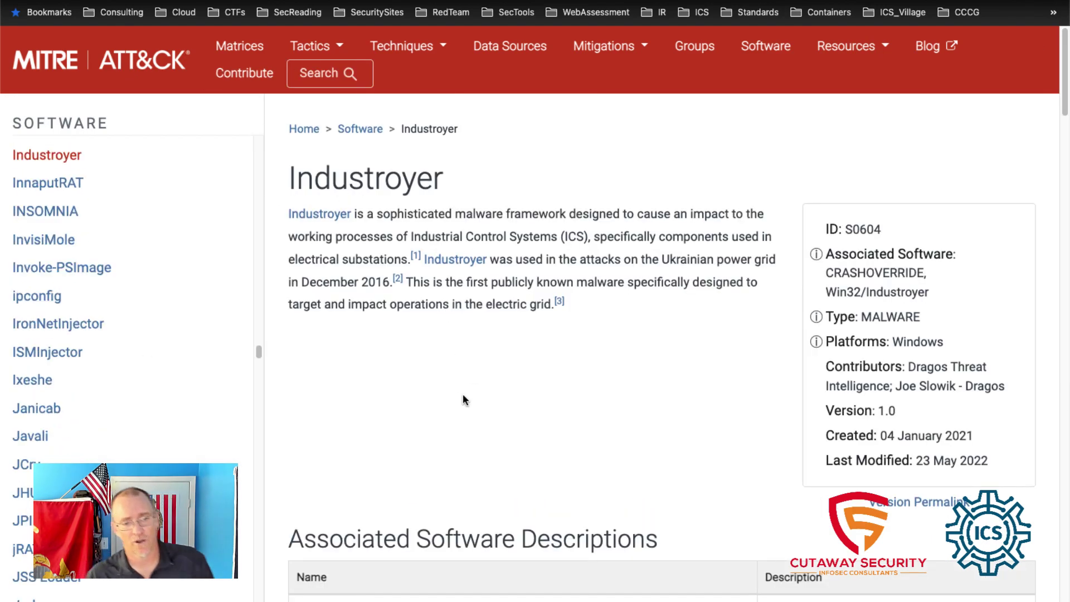
pyautogui.scroll(-4, 462, 393)
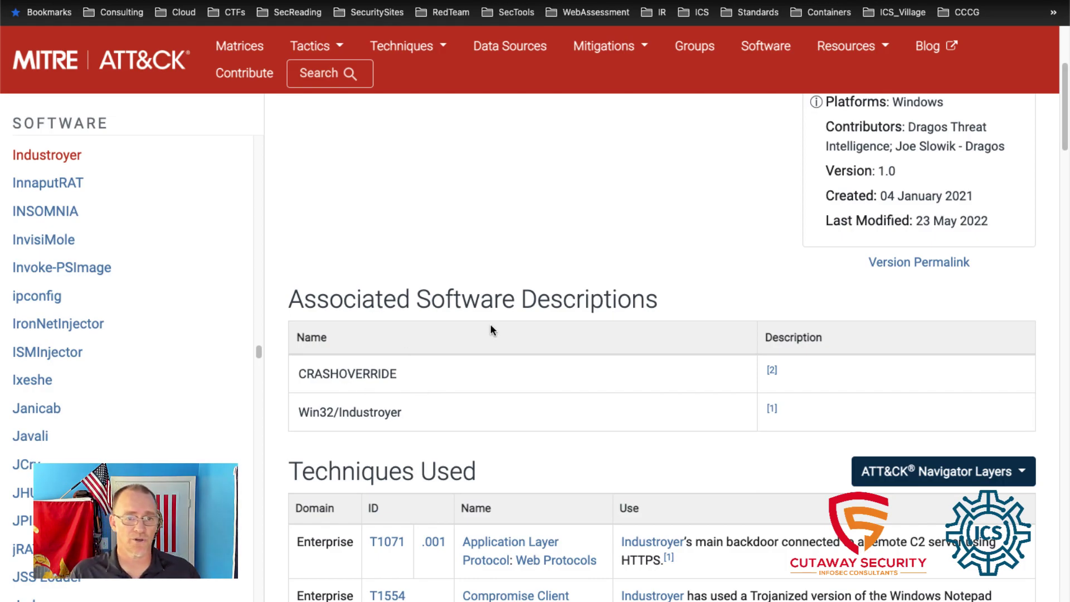
pyautogui.scroll(-3, 473, 461)
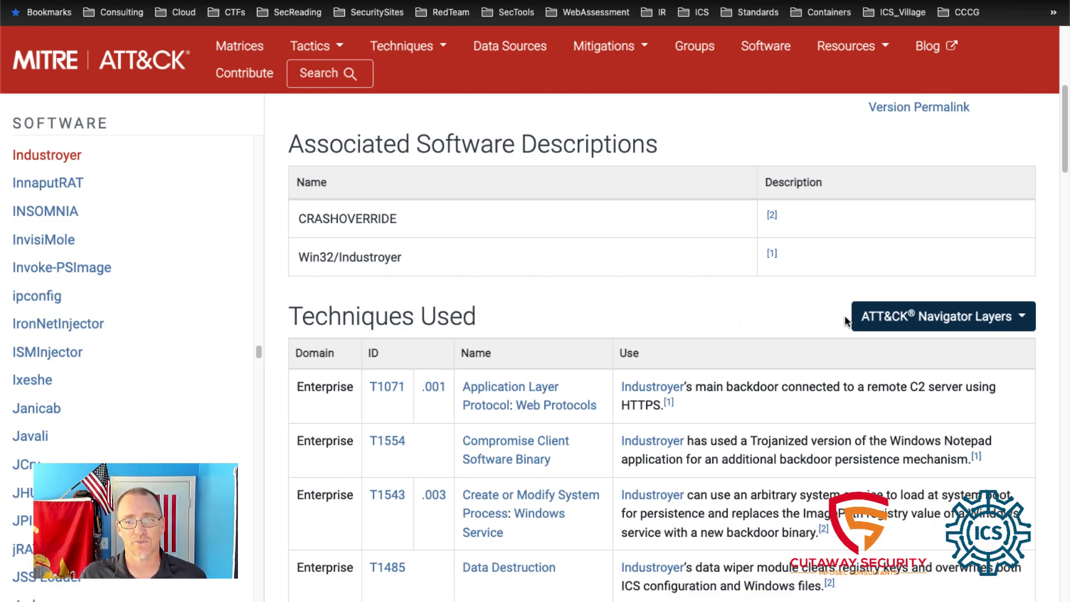
pyautogui.click(1023, 321)
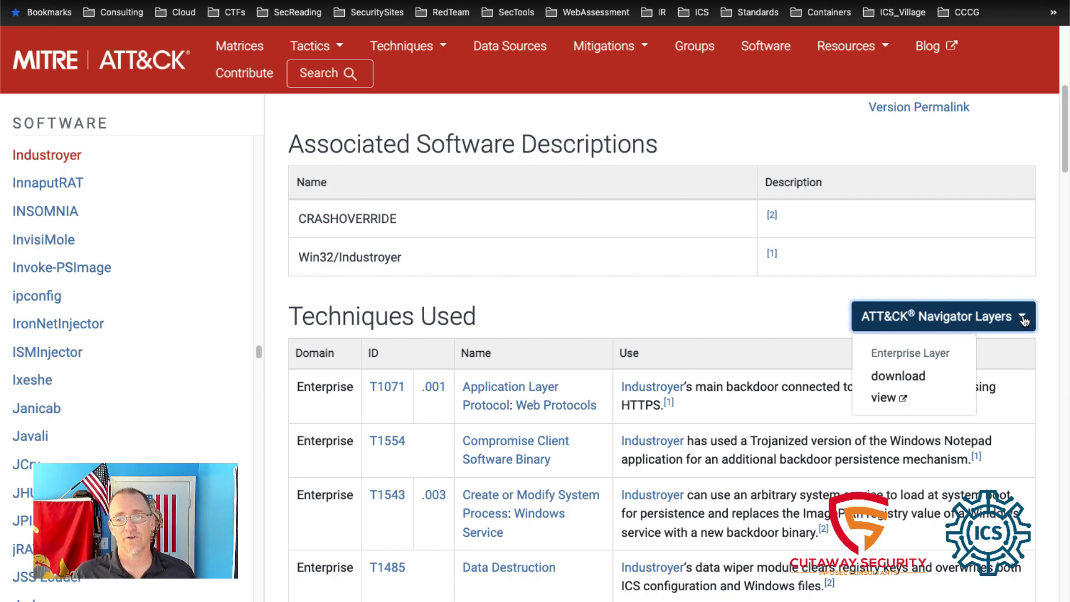
# - View the Industroyer Enterprise layer in Navigator and briefly check its layer information panel
pyautogui.click(886, 398)
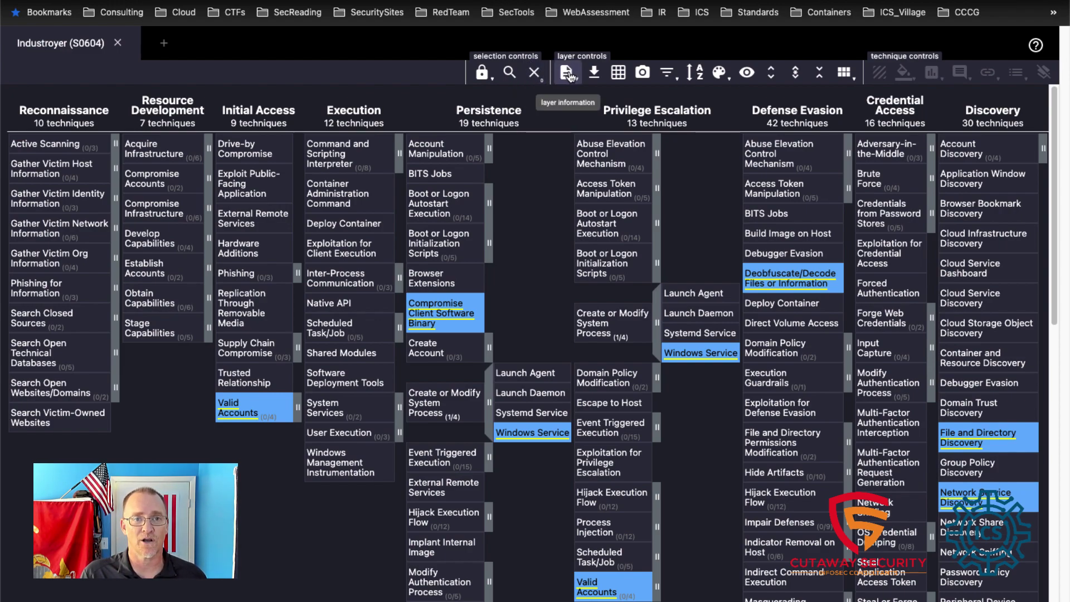
pyautogui.click(568, 75)
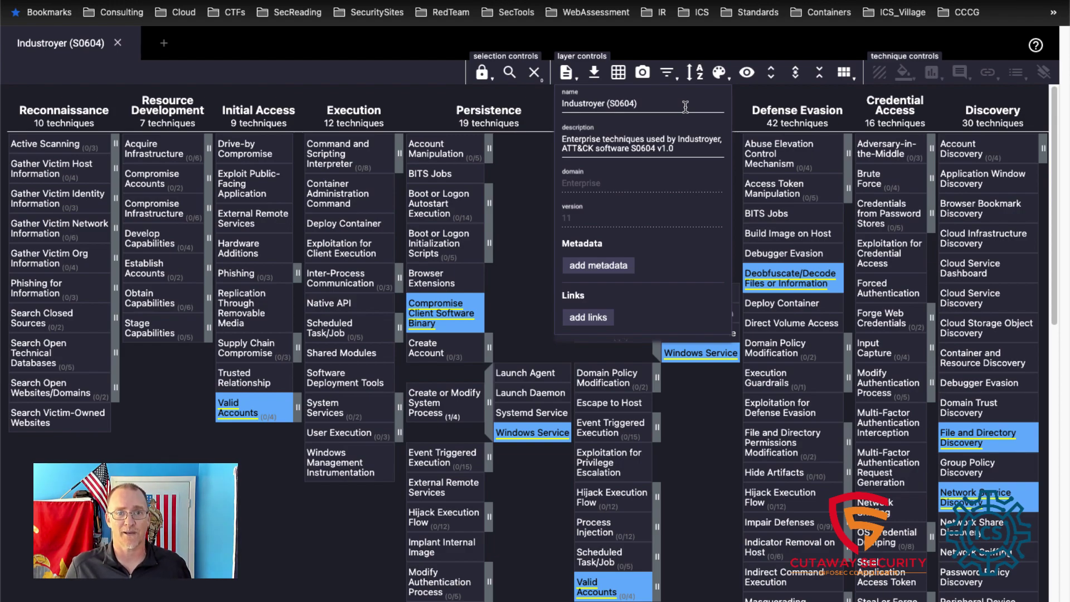
pyautogui.click(566, 73)
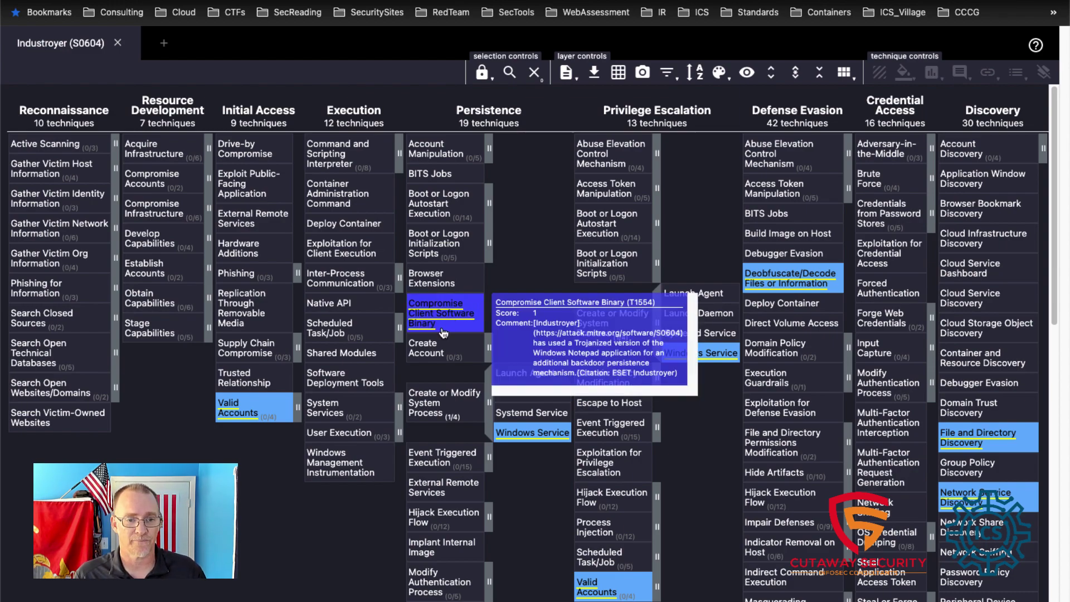
pyautogui.hscroll(5, 525, 366)
pyautogui.hscroll(8, 525, 367)
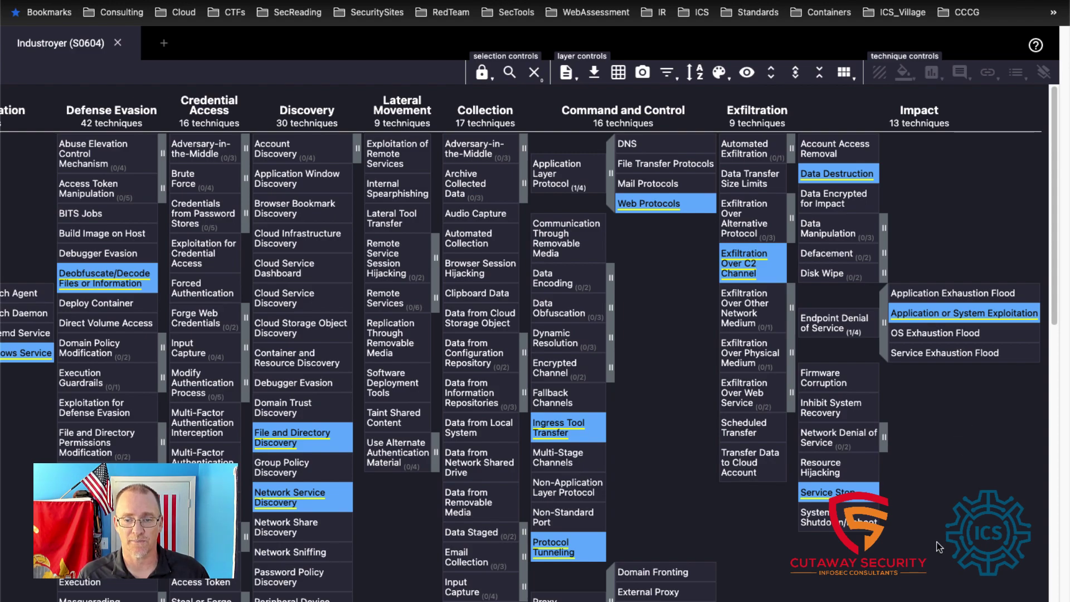
pyautogui.hscroll(-15, 524, 366)
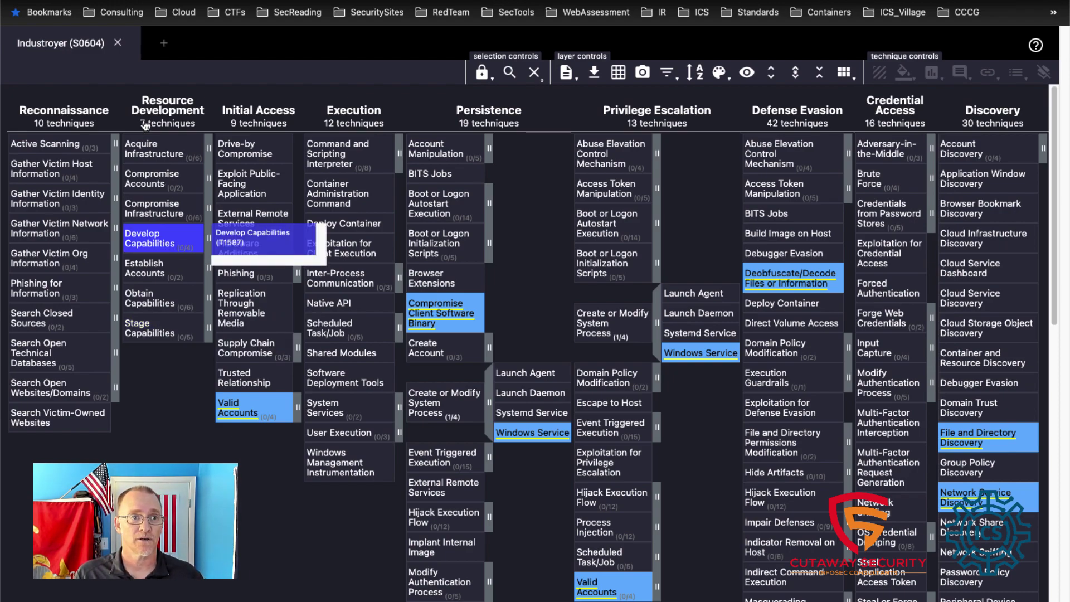
# - Add a new Navigator tab with a blank ICS layer beside the Industroyer tab
pyautogui.click(164, 44)
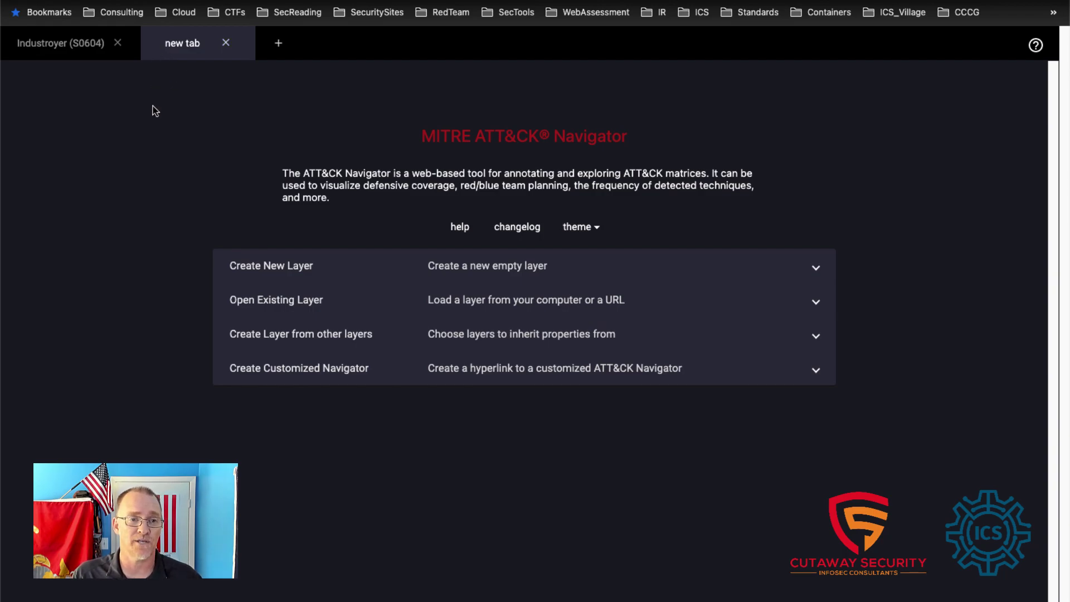
pyautogui.click(507, 267)
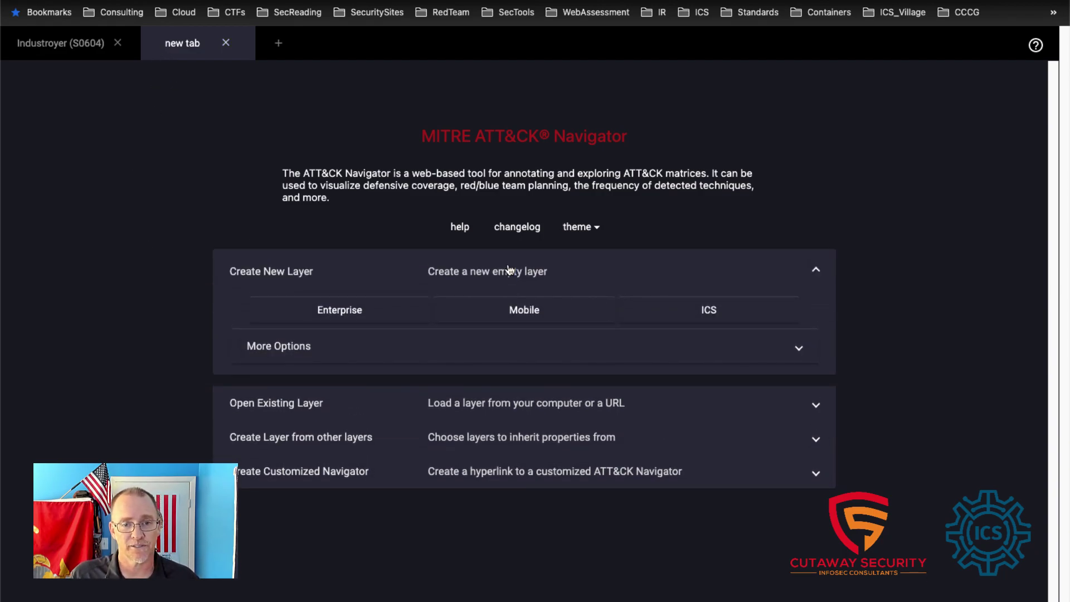
pyautogui.click(675, 308)
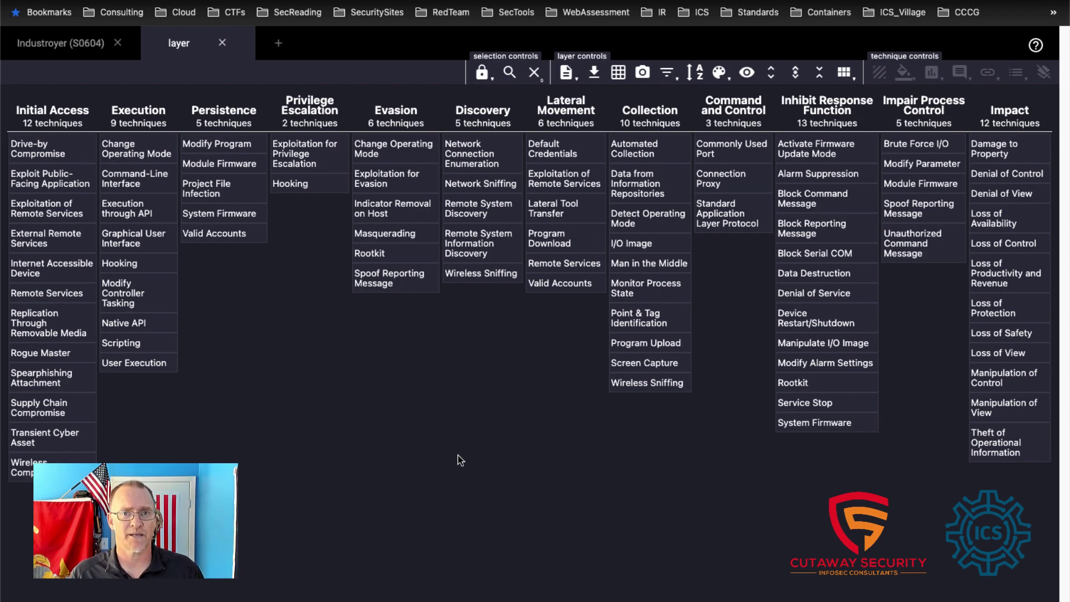
# - Copy Industroyer's first ICS technique ID, T0800, and return to the empty ICS layer
pyautogui.hotkey('ctrl', 'shift', 'Tab')
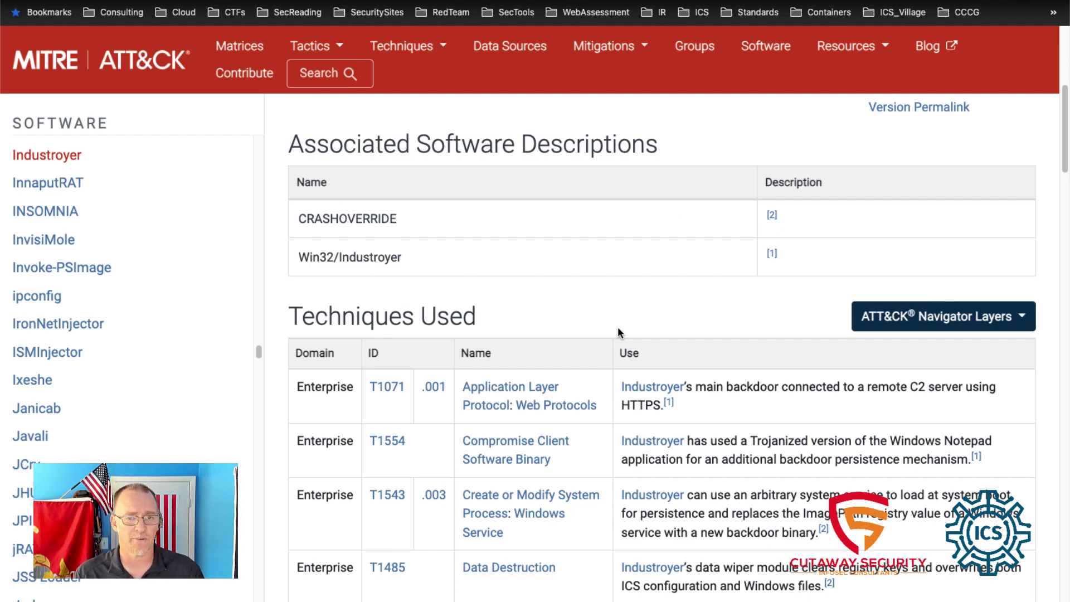
pyautogui.scroll(-10, 617, 332)
pyautogui.scroll(-12, 618, 332)
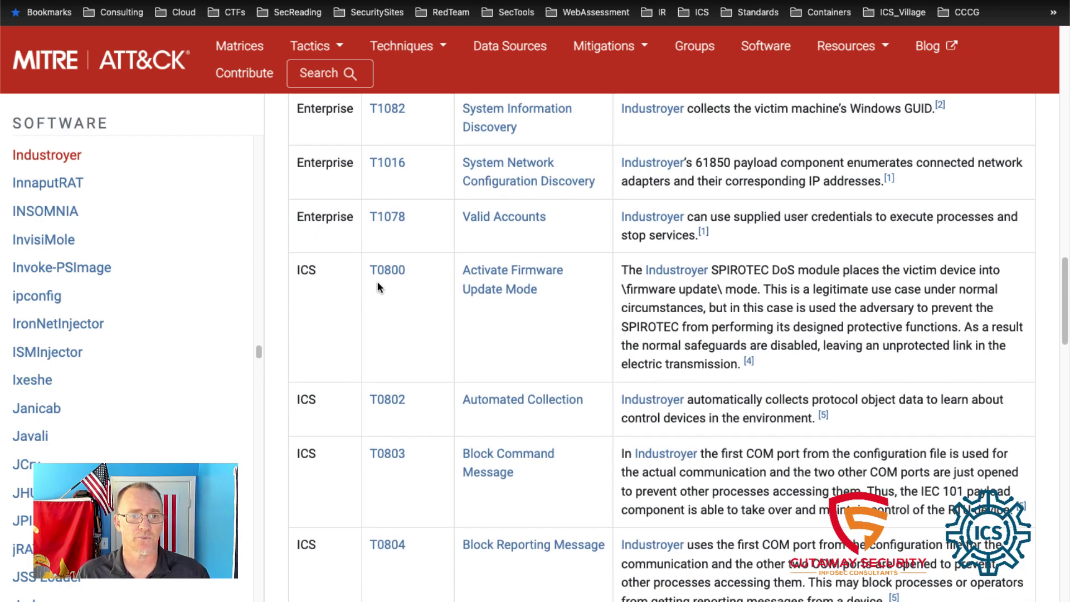
pyautogui.moveTo(414, 273); pyautogui.dragTo(369, 273)
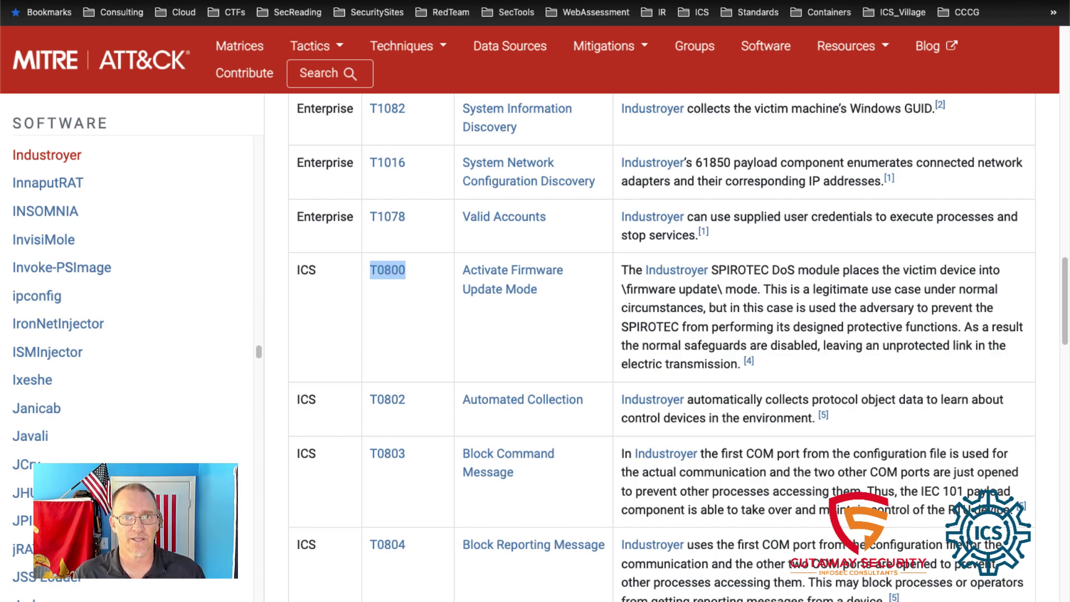
pyautogui.hotkey('ctrl', 'Tab')
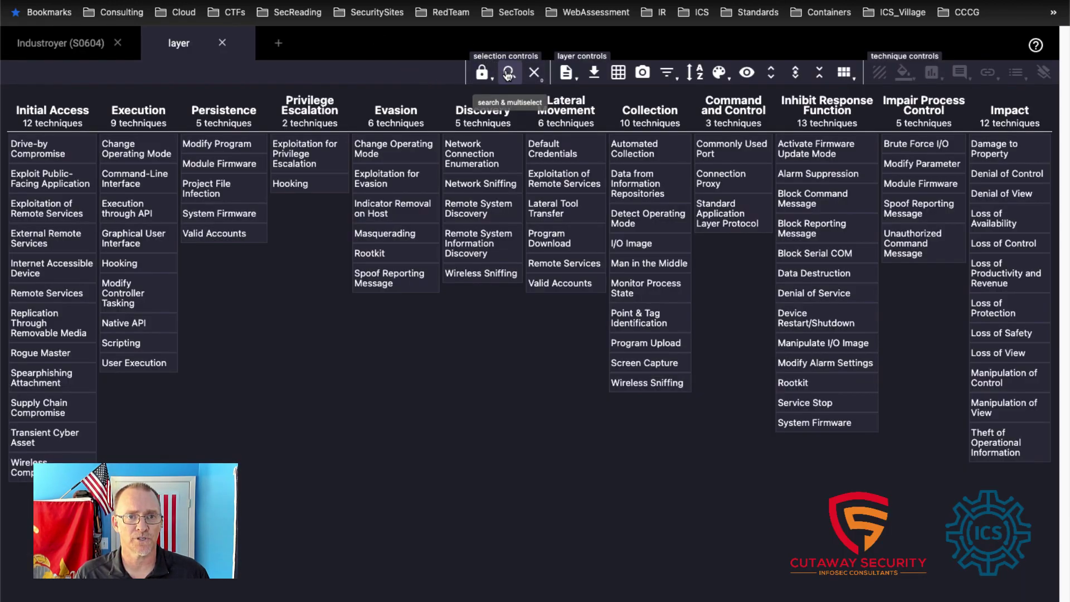
# - Search the ICS matrix for T0800 and select Activate Firmware Update Mode
pyautogui.click(507, 75)
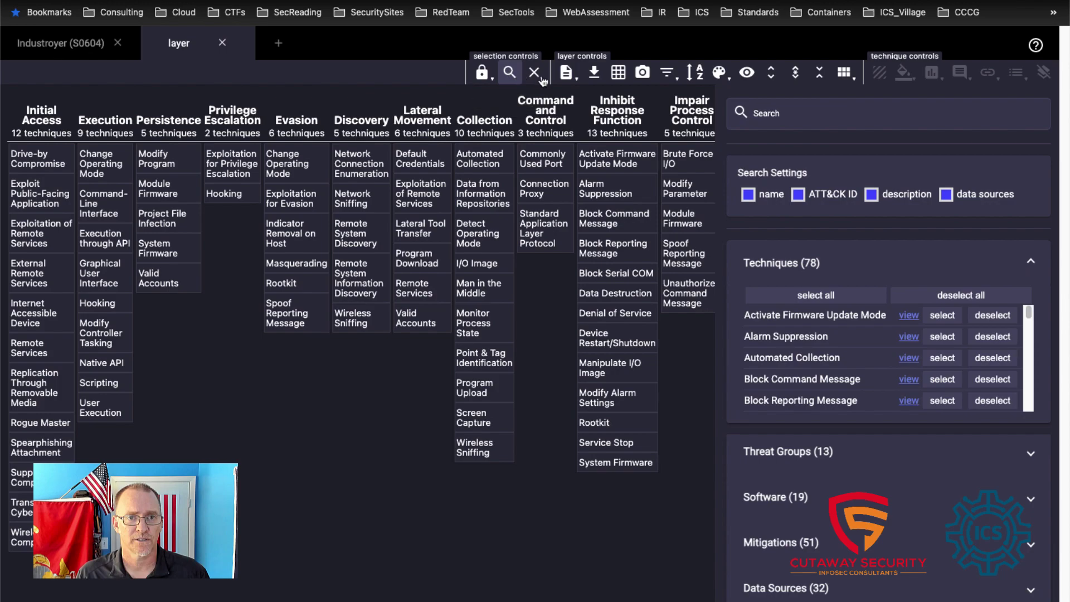
pyautogui.click(771, 114)
pyautogui.write('T0800')
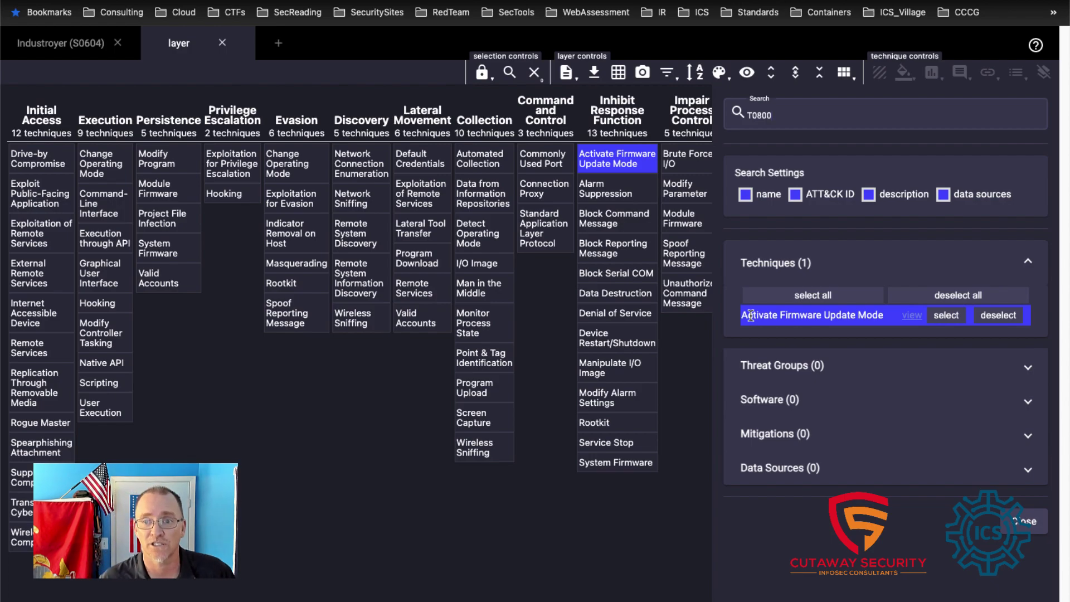
pyautogui.click(942, 317)
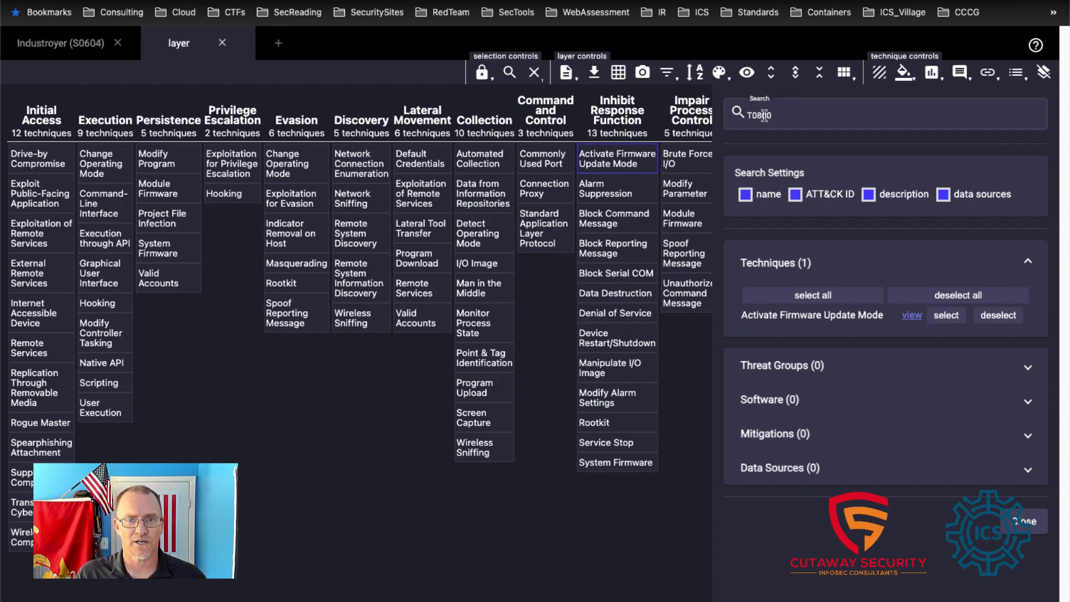
# - Deselect T0800, search 'Industroyer', and select all techniques of the Industroyer software
pyautogui.click(955, 295)
pyautogui.doubleClick(761, 116)
pyautogui.write('In')
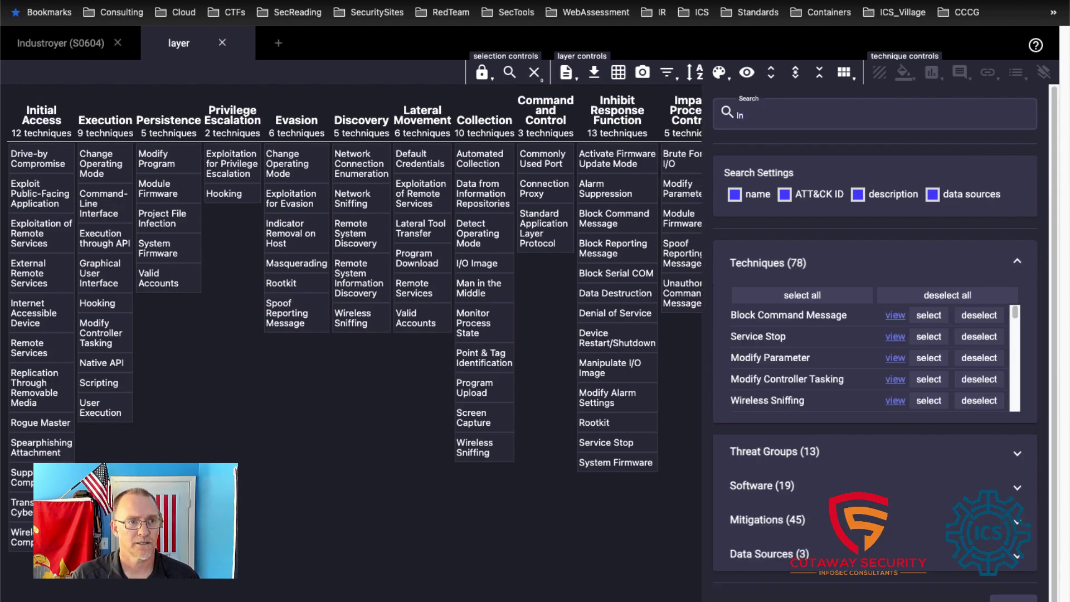
pyautogui.write('dustroyer')
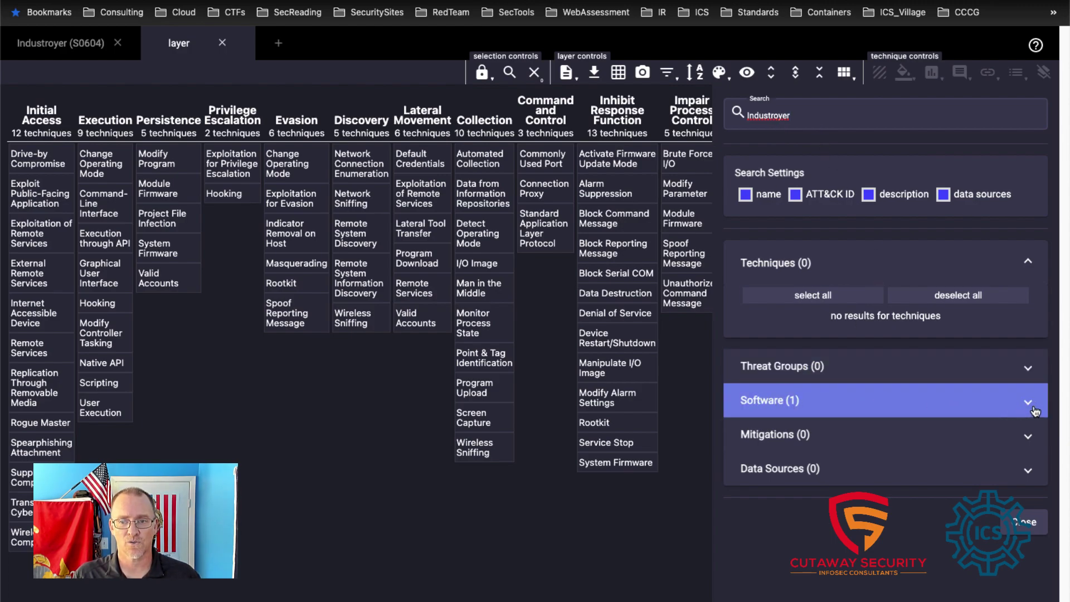
pyautogui.click(879, 404)
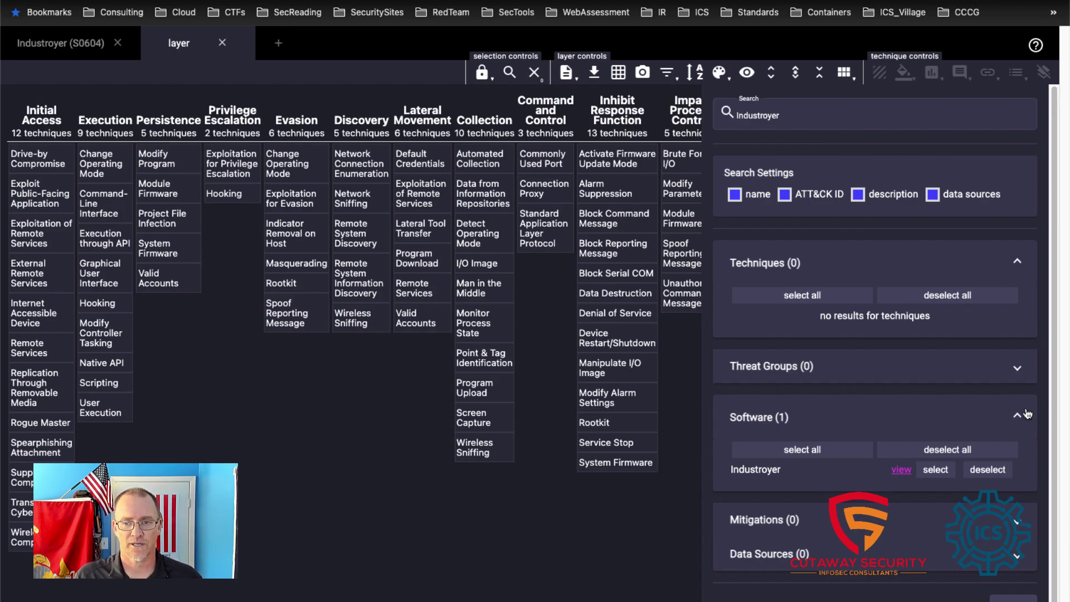
pyautogui.click(937, 472)
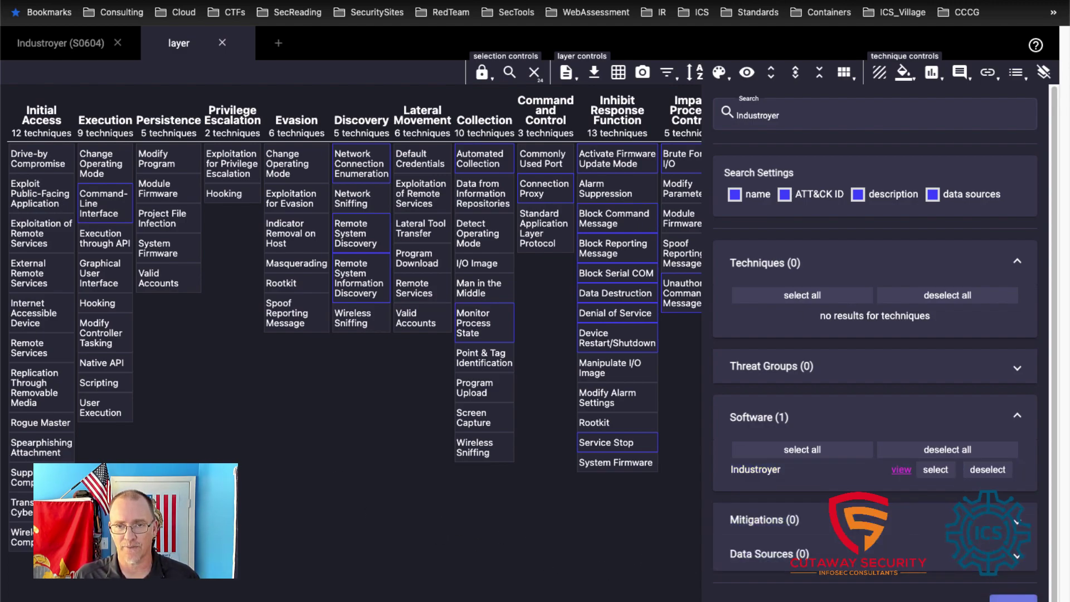
pyautogui.click(1013, 598)
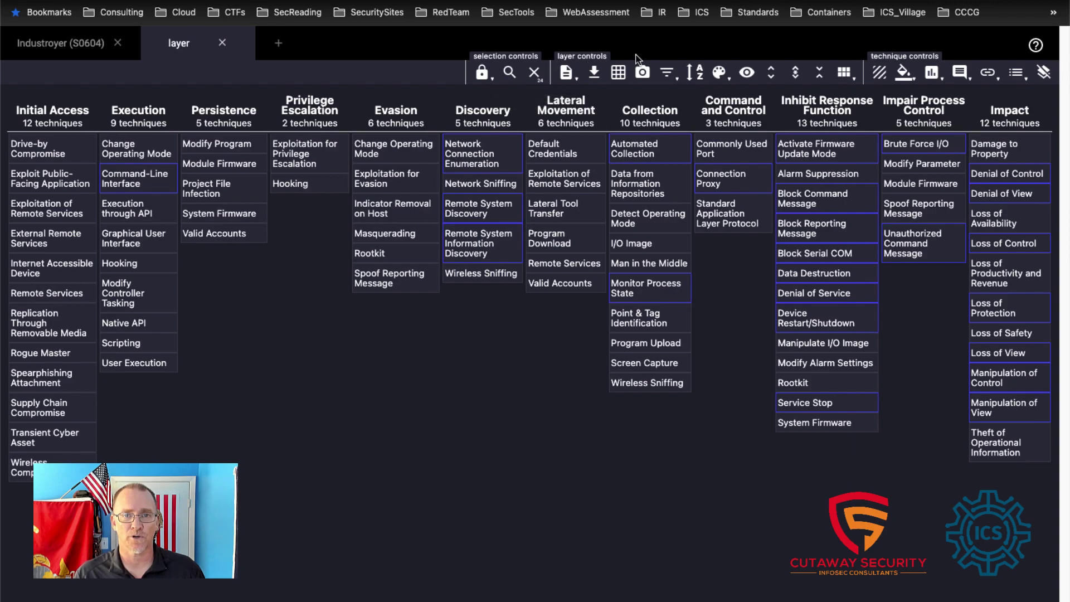
# - Give the selected Industroyer techniques a score of 1 so they turn red
pyautogui.click(902, 73)
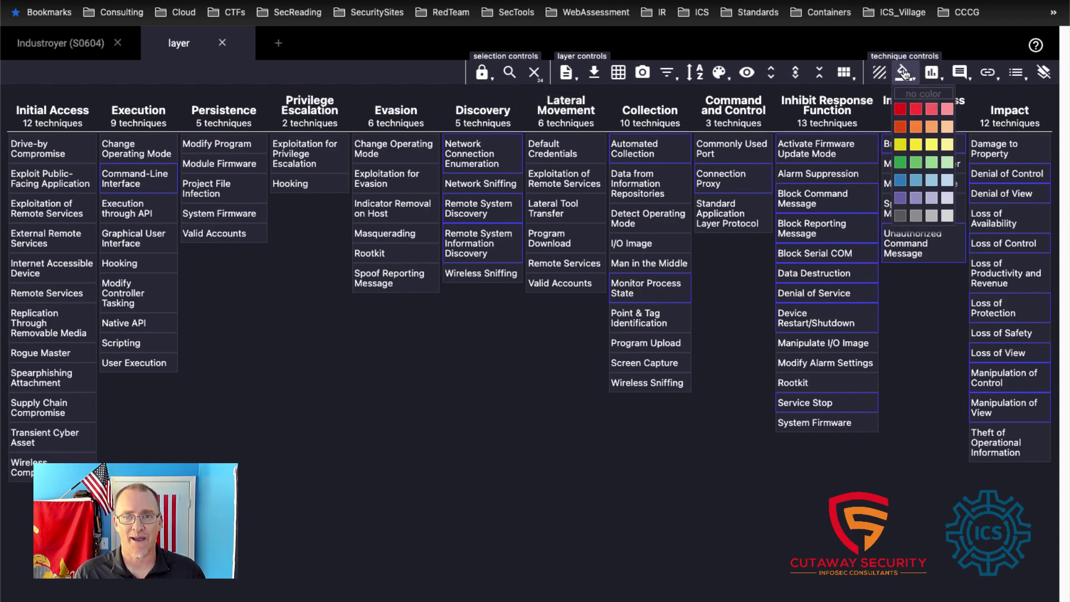
pyautogui.click(932, 73)
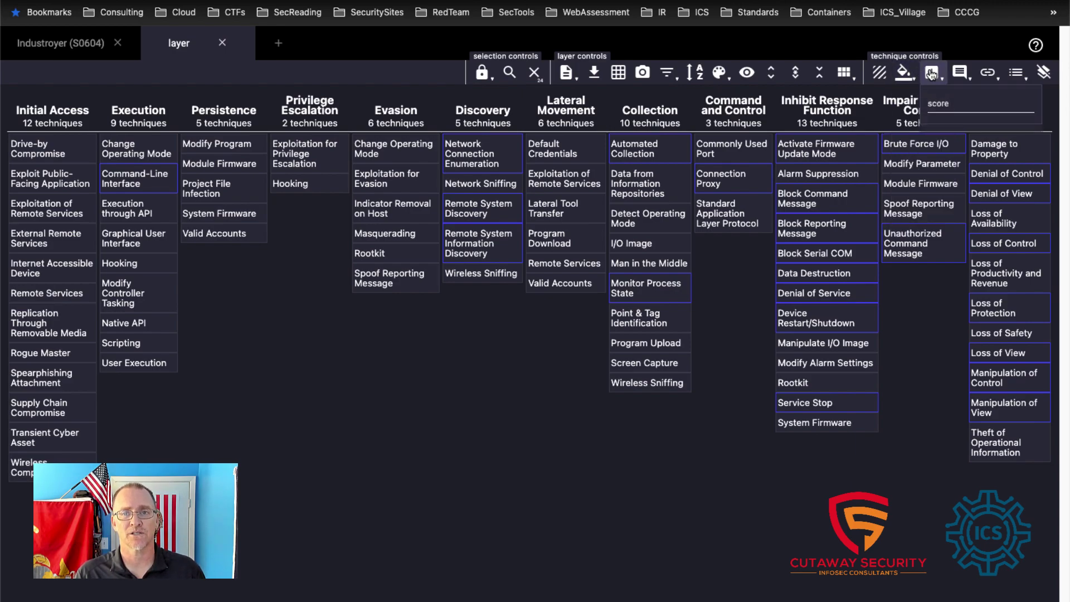
pyautogui.click(941, 100)
pyautogui.write('1')
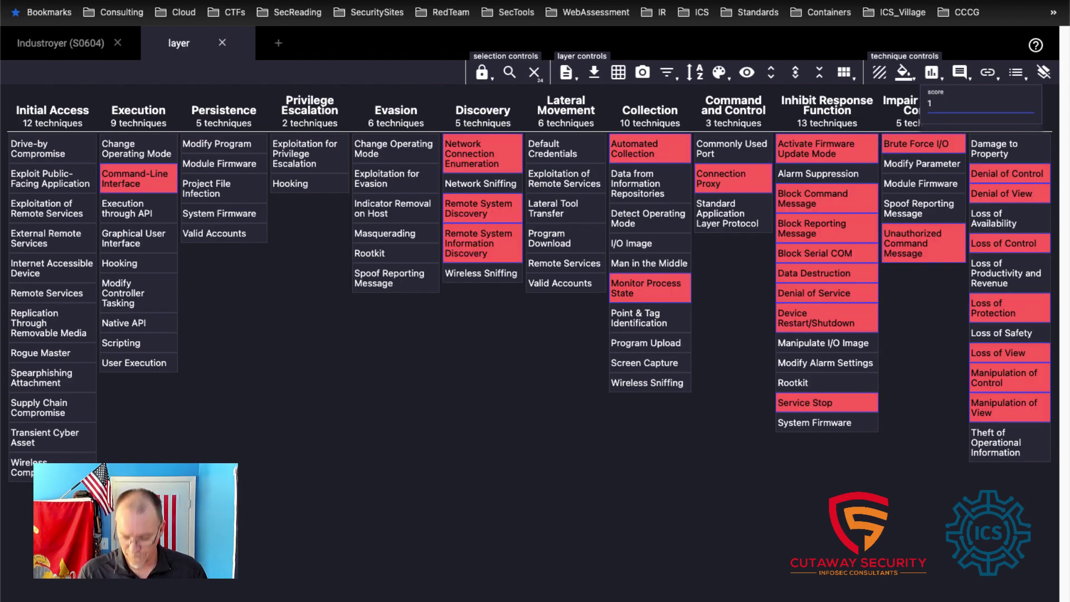
pyautogui.click(931, 75)
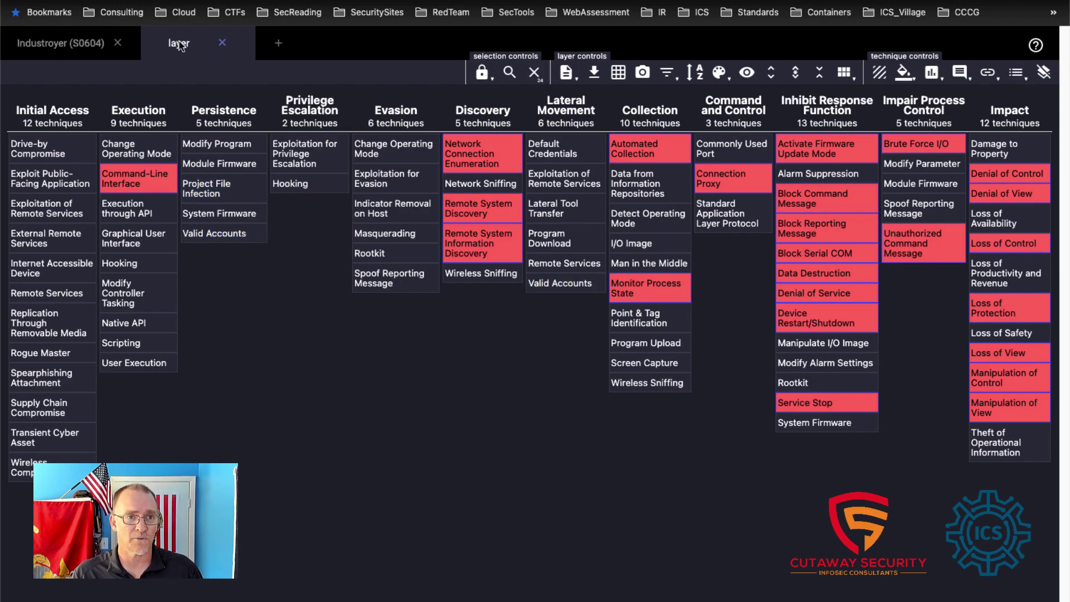
# - Change the layer name in layer information to 'Industroyer (S0604) ICS'
pyautogui.click(566, 73)
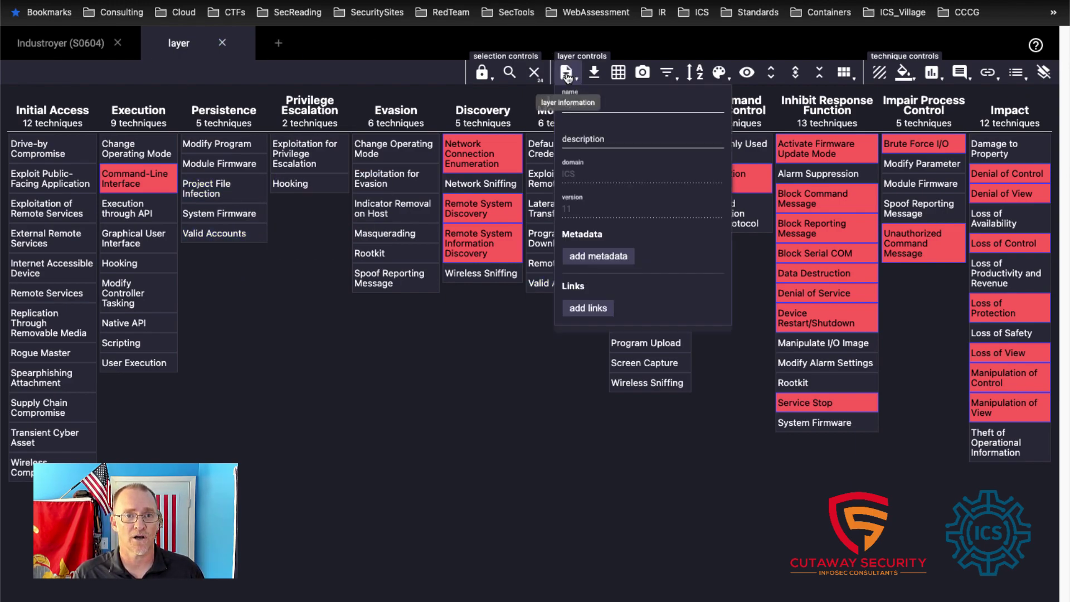
pyautogui.doubleClick(577, 106)
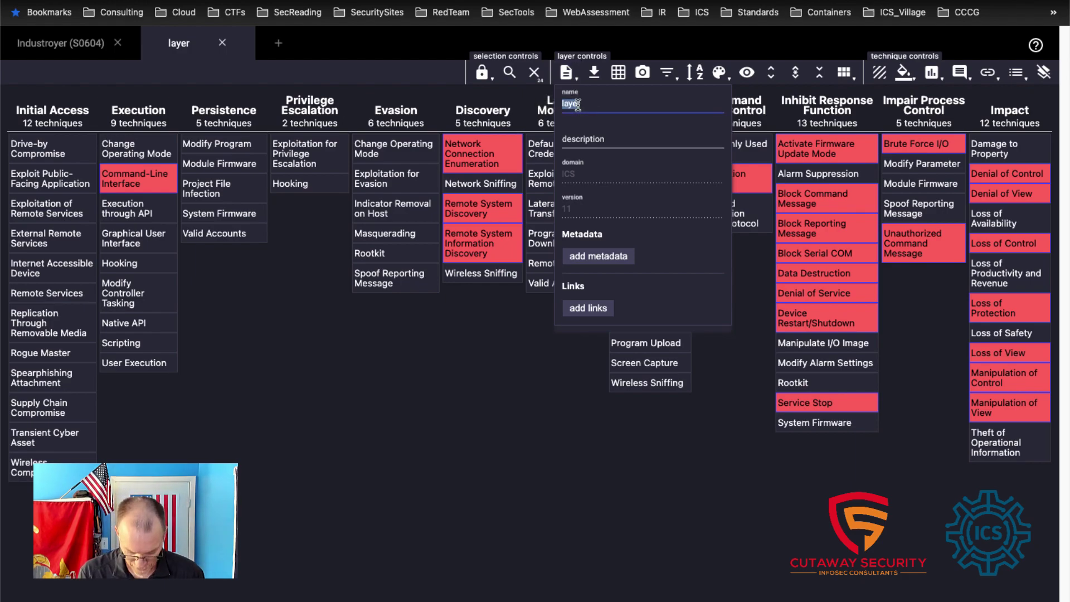
pyautogui.write('Indust')
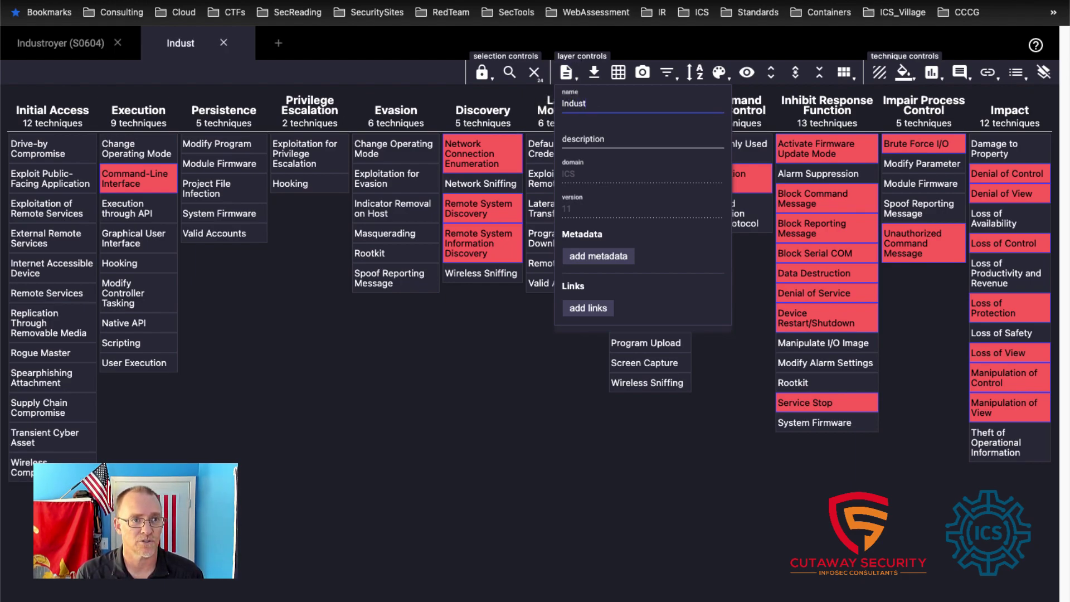
pyautogui.write('royer (S')
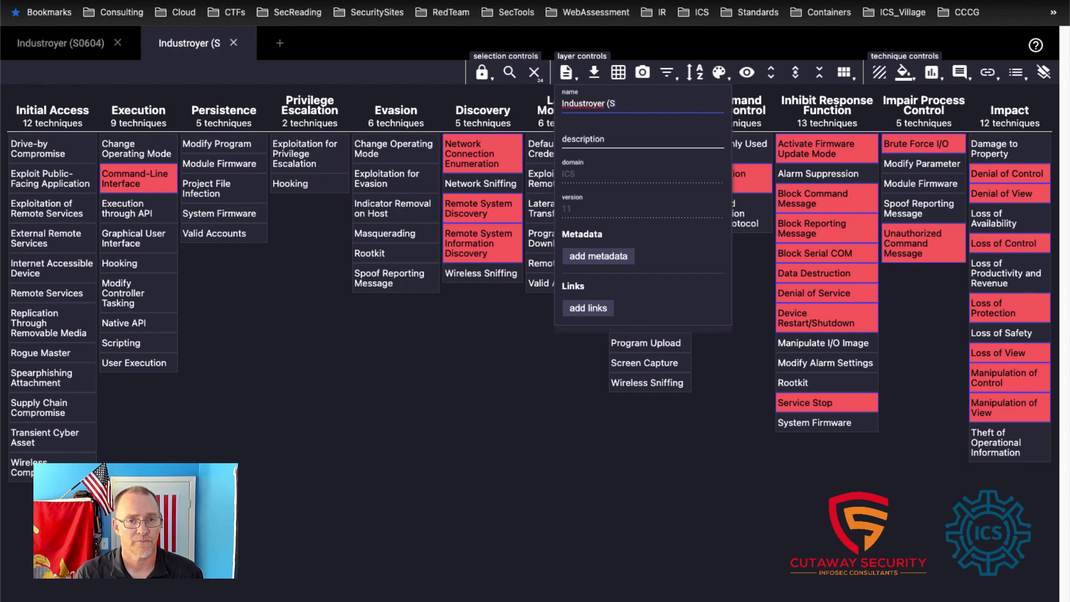
pyautogui.write('0604) ICS')
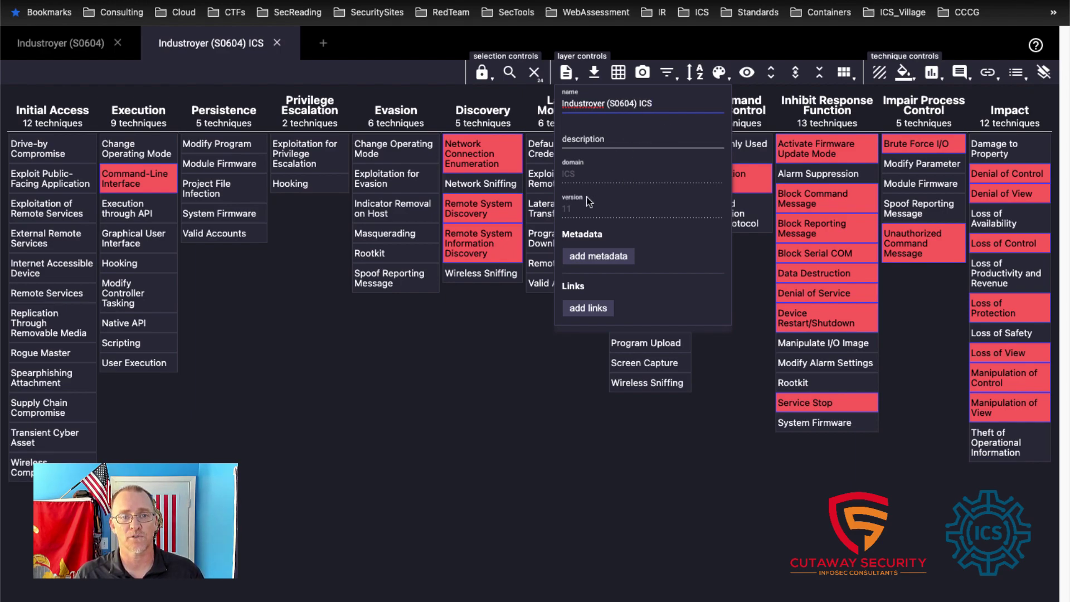
pyautogui.click(565, 72)
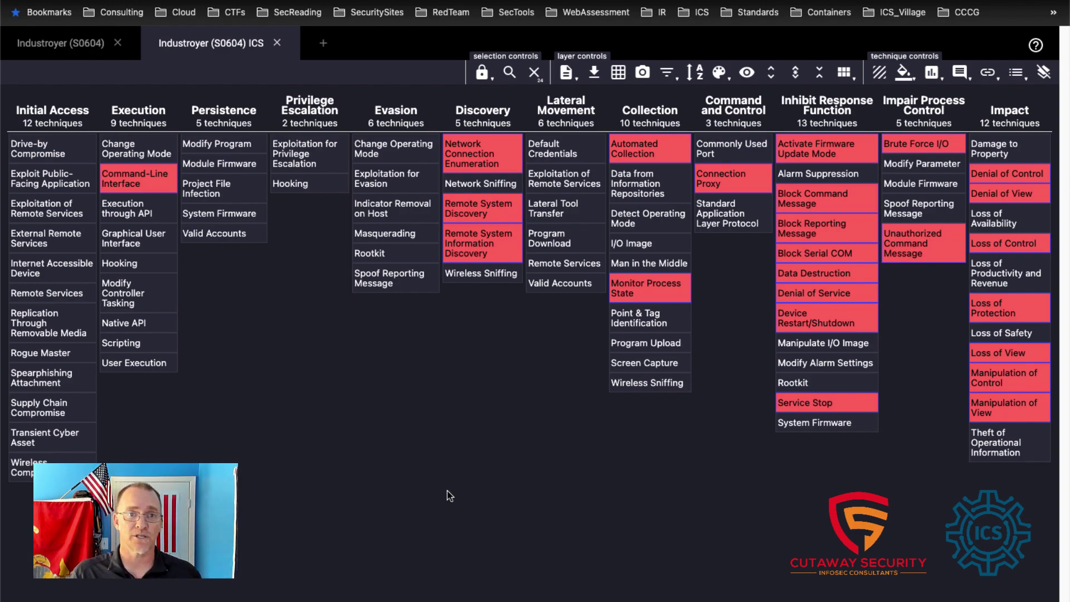
# - Save the Industroyer (S0604) ICS layer to disk as a JSON file
pyautogui.click(595, 73)
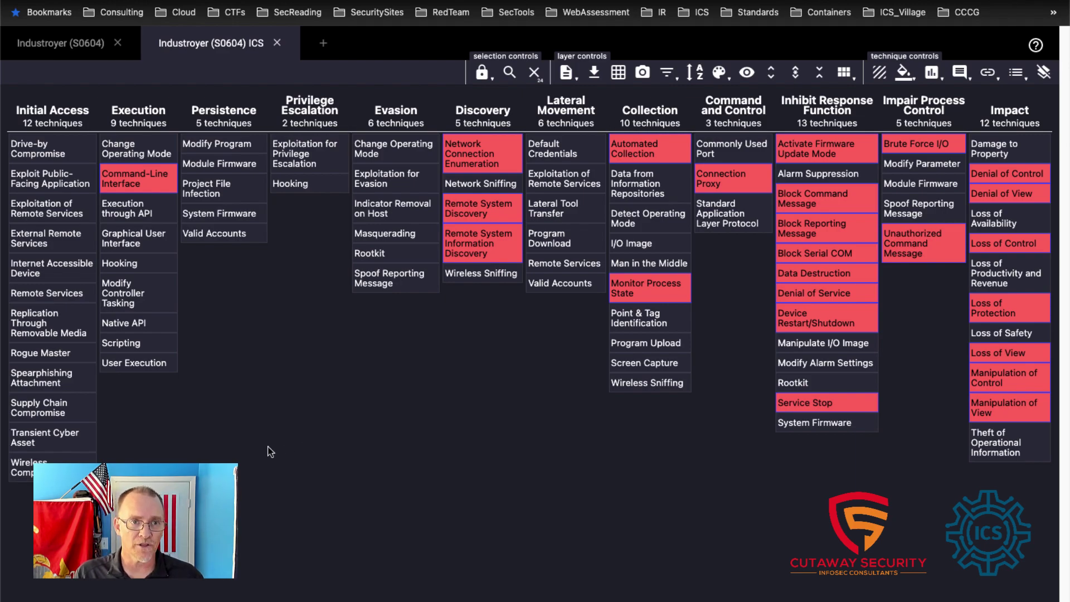
# - Create a new empty ICS layer in a new Navigator tab
pyautogui.click(323, 44)
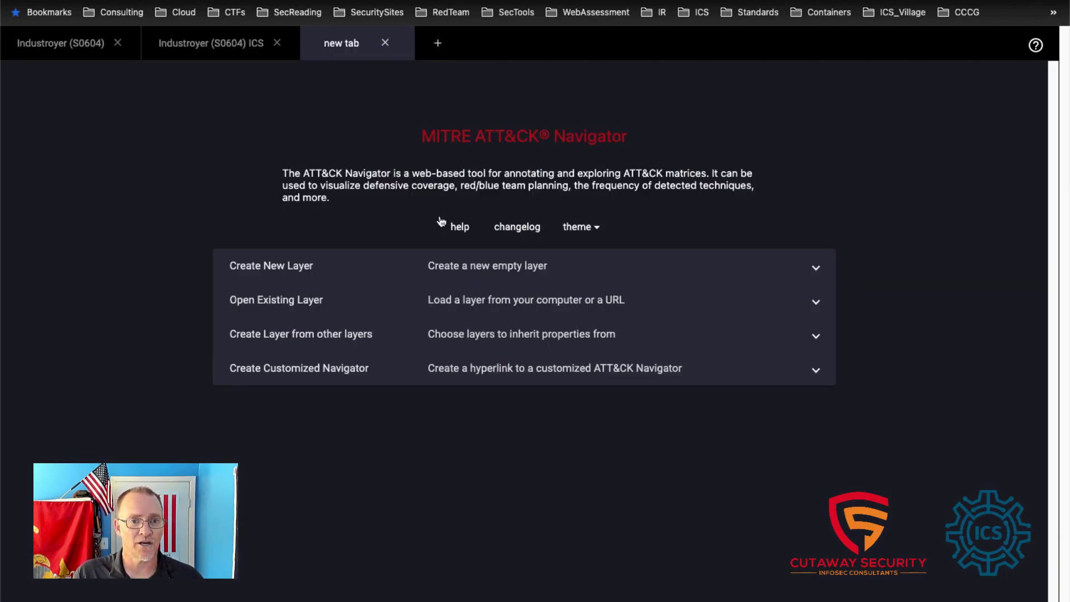
pyautogui.click(468, 272)
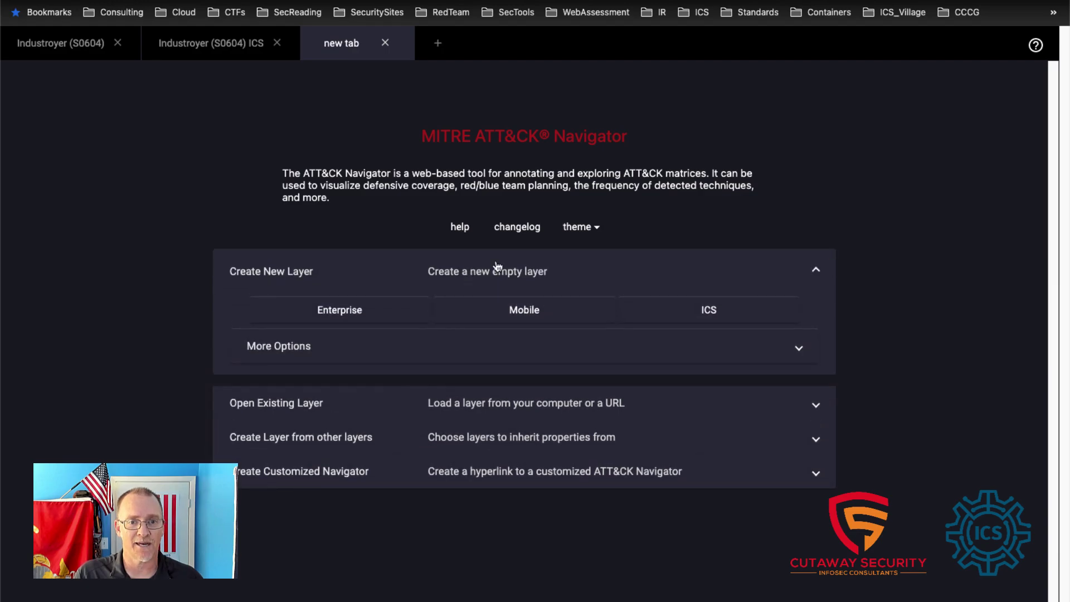
pyautogui.click(677, 320)
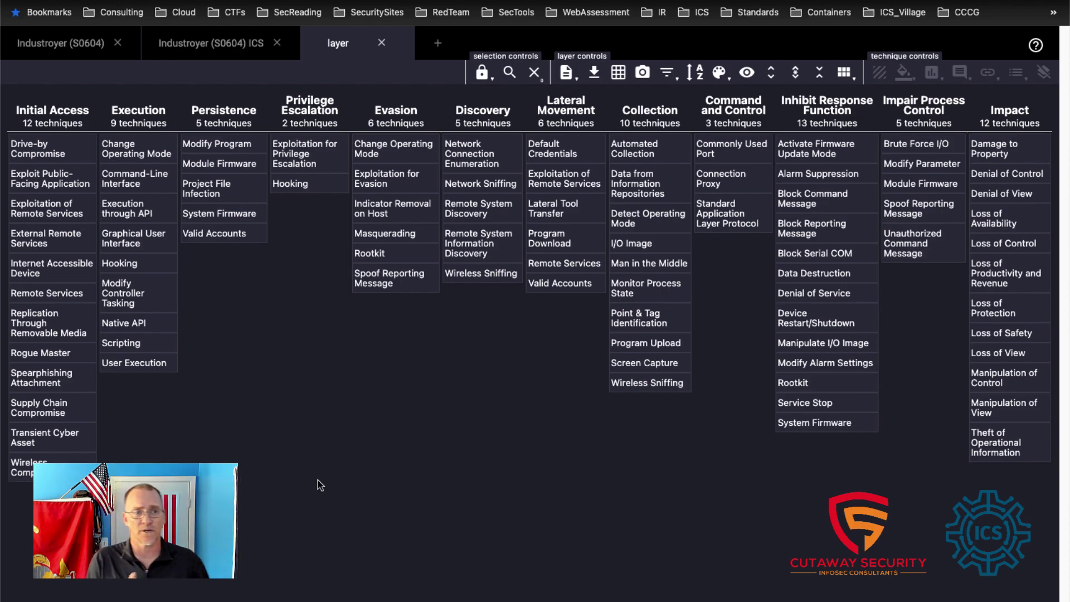
# - Rename the new layer to 'Oldsmar'
pyautogui.click(566, 72)
pyautogui.click(588, 103)
pyautogui.doubleClick(589, 103)
pyautogui.write('Ol')
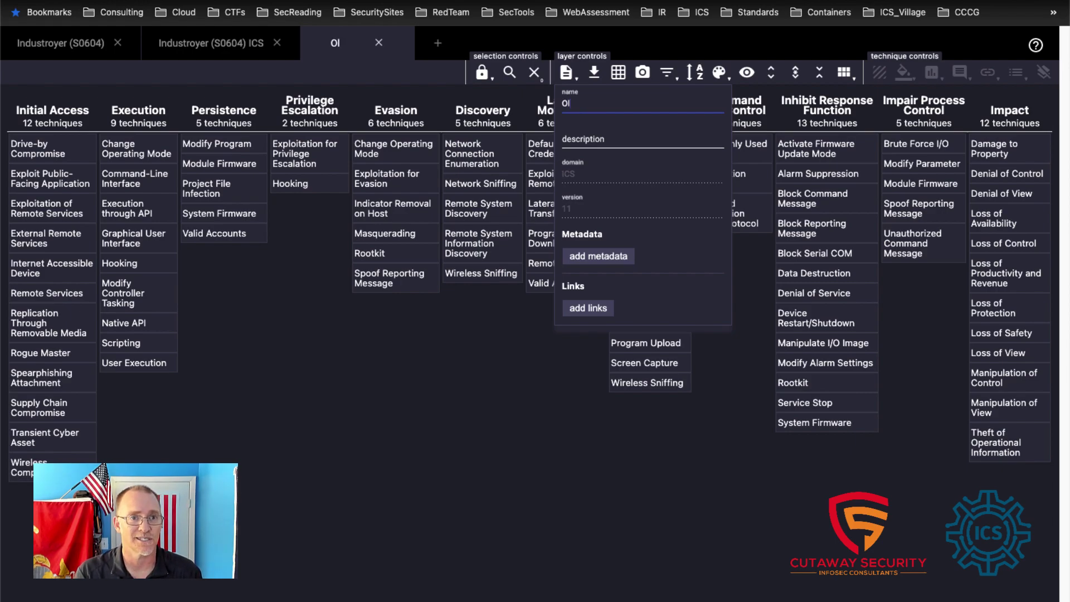
pyautogui.write('dsmar')
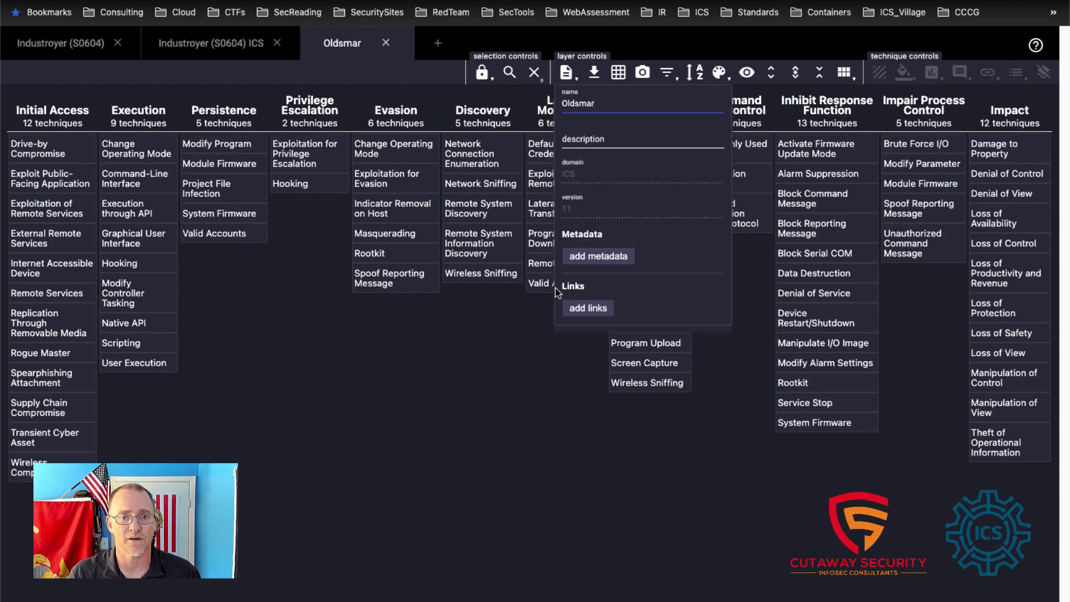
pyautogui.click(565, 73)
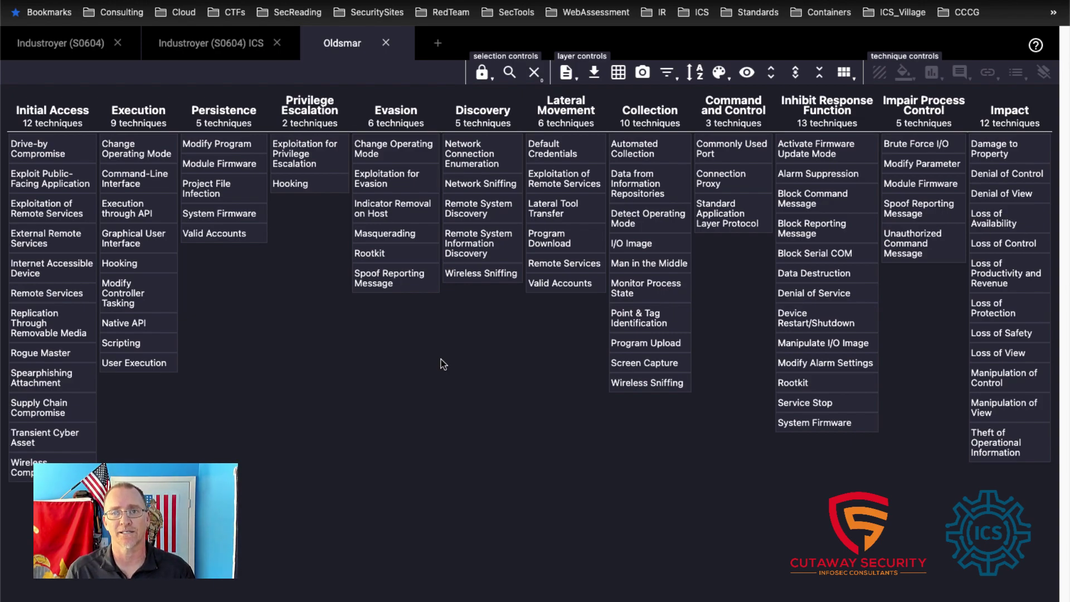
# - Search 'Oldsmar' and select Graphical User Interface, Modify Parameter and Remote Services
pyautogui.click(515, 67)
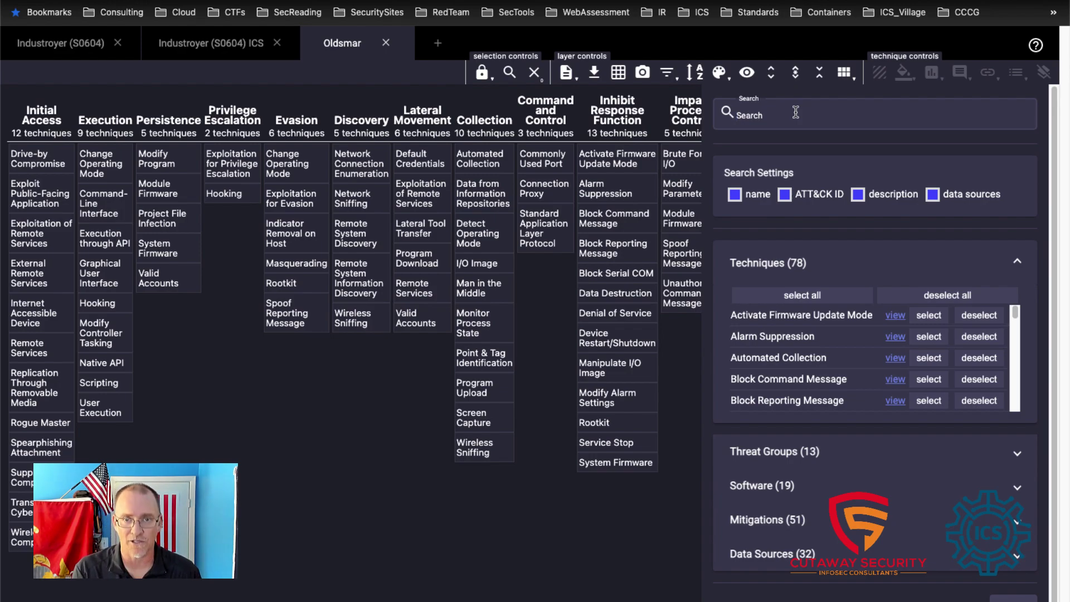
pyautogui.write('Oldsmar')
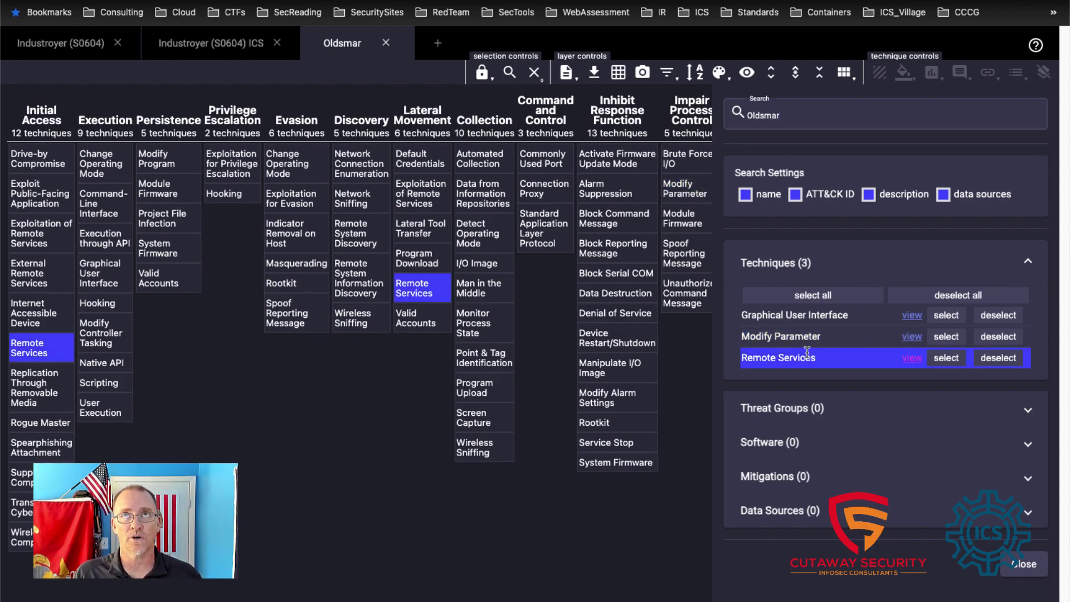
pyautogui.click(946, 314)
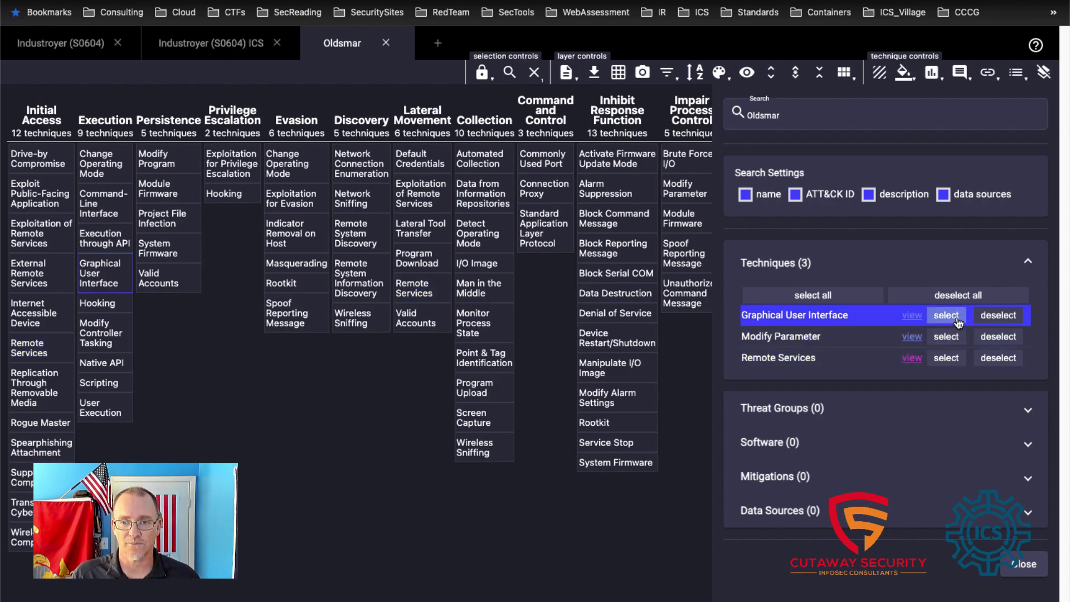
pyautogui.click(946, 336)
pyautogui.click(951, 361)
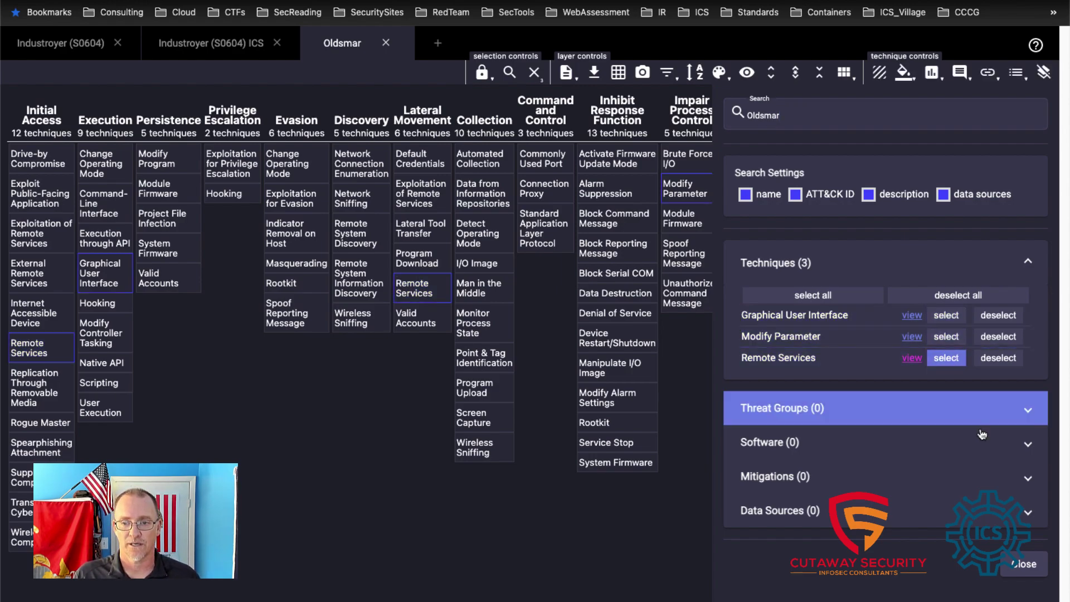
pyautogui.click(1021, 564)
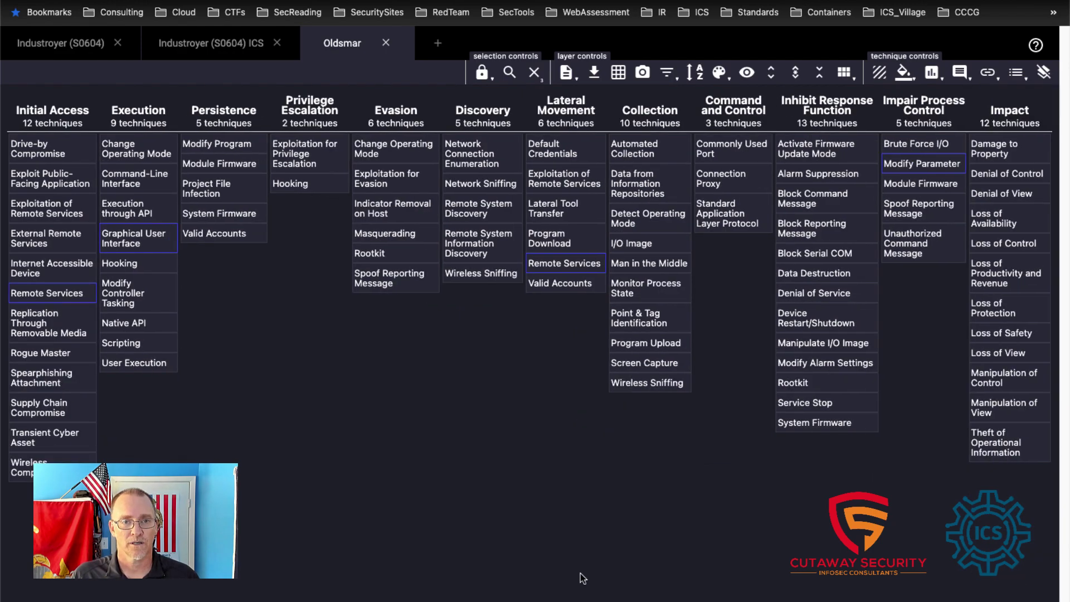
# - Give the three selected techniques a score of 1
pyautogui.click(930, 76)
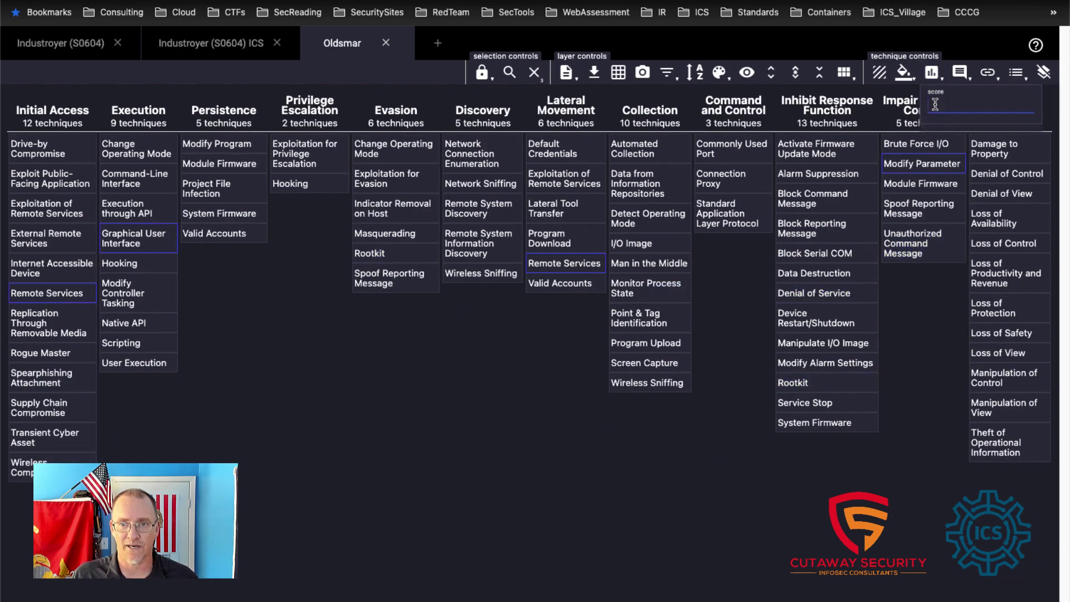
pyautogui.write('1')
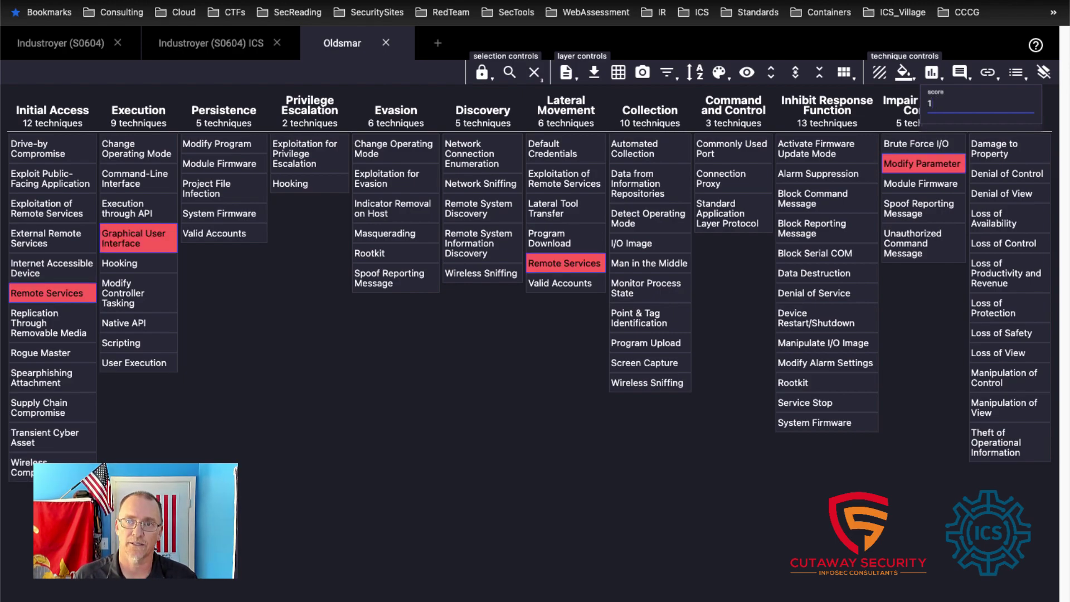
pyautogui.click(439, 443)
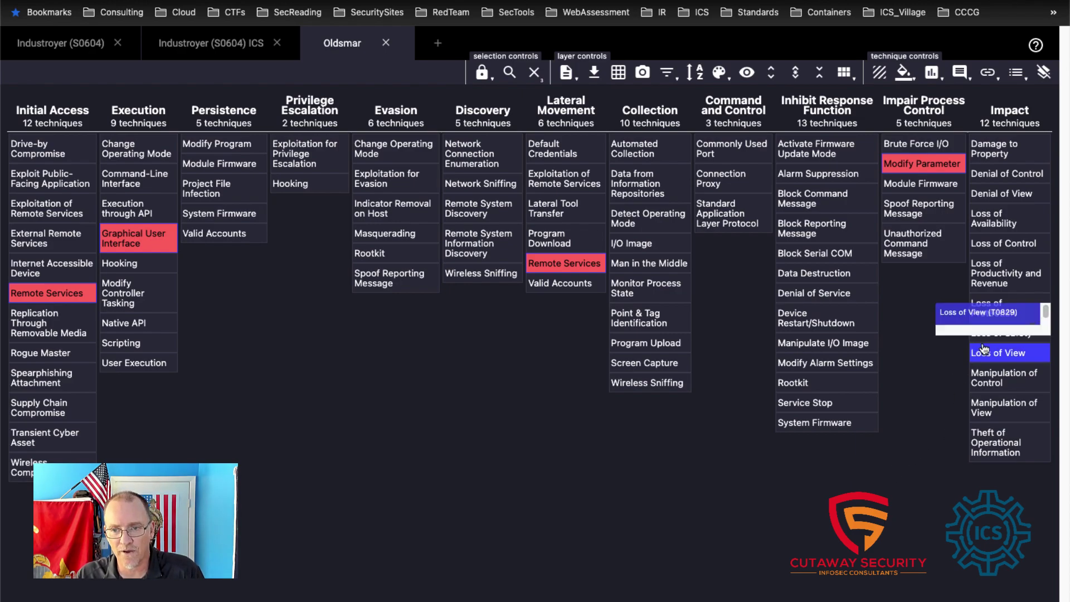
pyautogui.rightClick(995, 340)
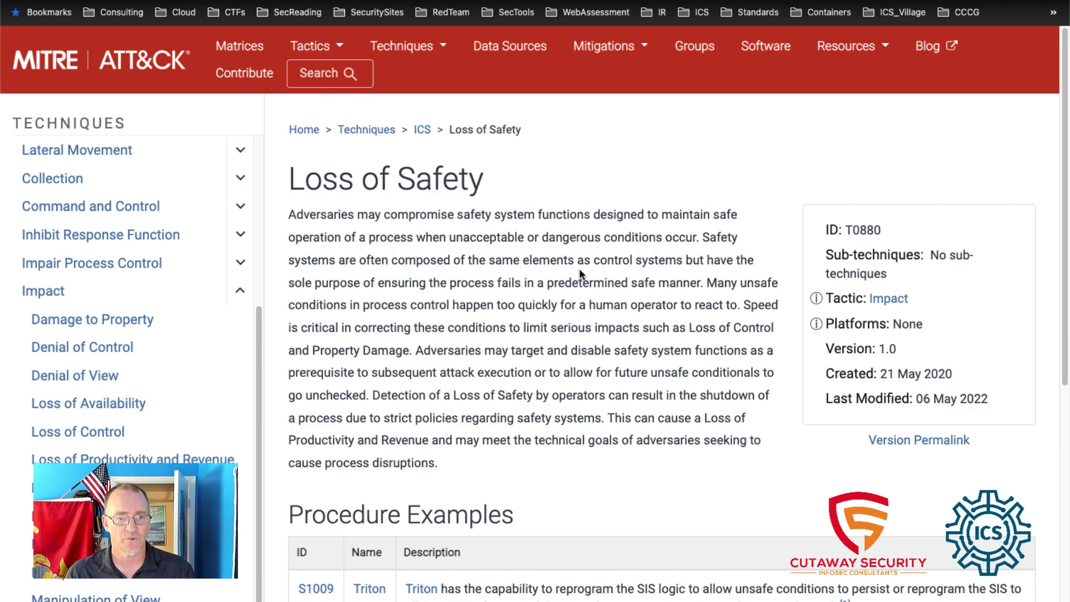
pyautogui.scroll(-2, 577, 384)
pyautogui.scroll(-5, 577, 383)
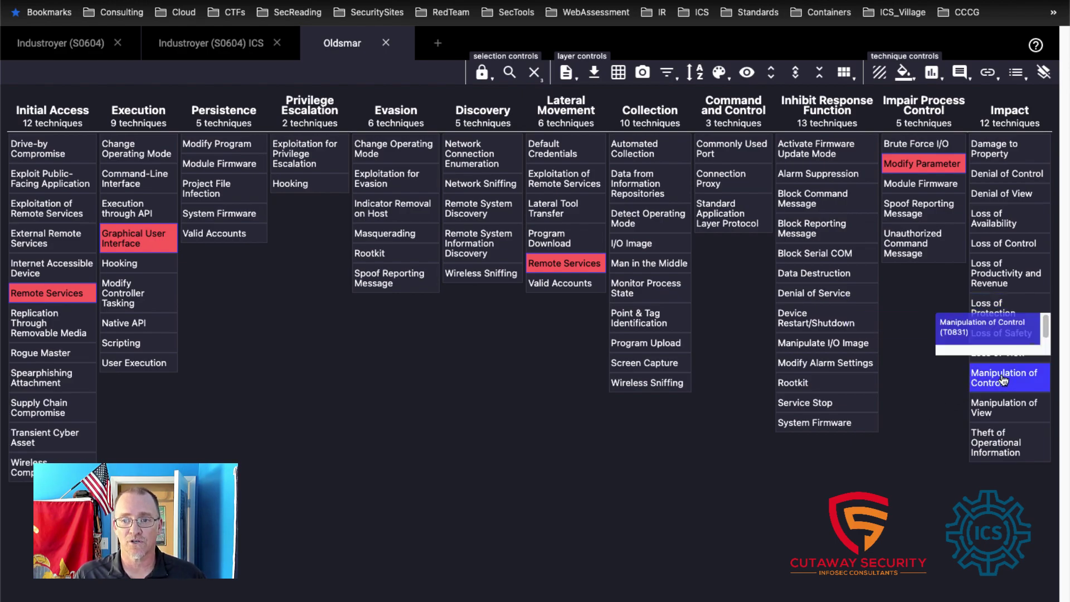
# - Check Manipulation of Control's details, then add it to the selection
pyautogui.rightClick(1002, 379)
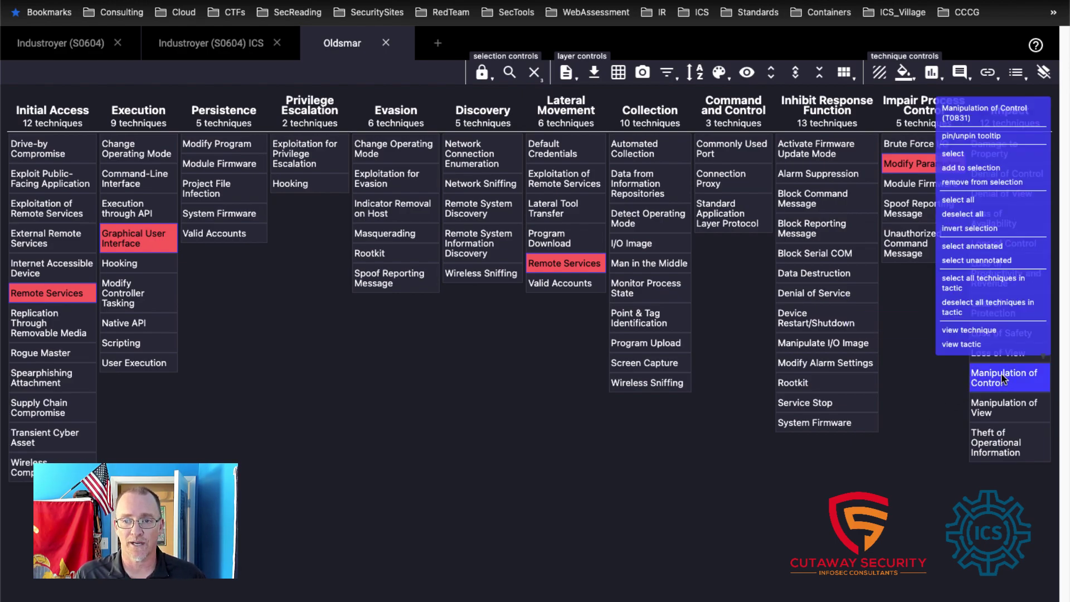
pyautogui.click(991, 335)
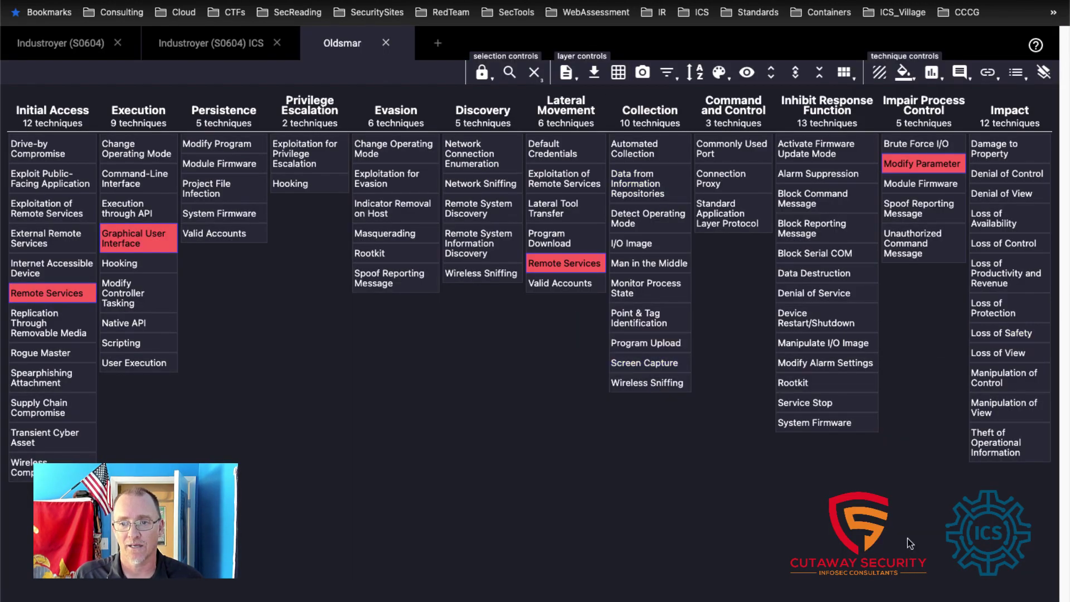
pyautogui.rightClick(986, 385)
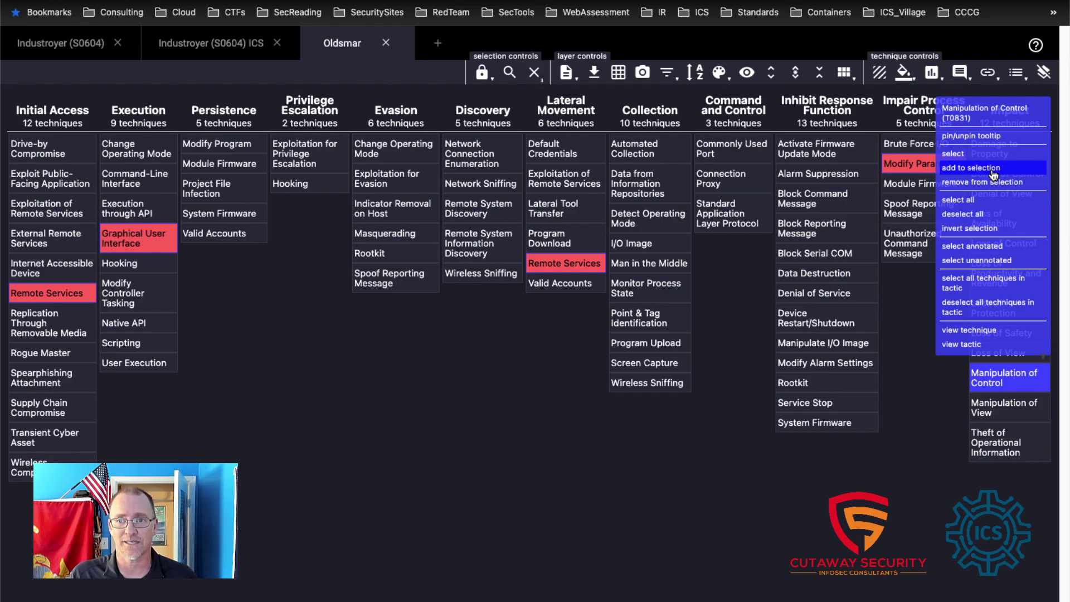
pyautogui.click(993, 174)
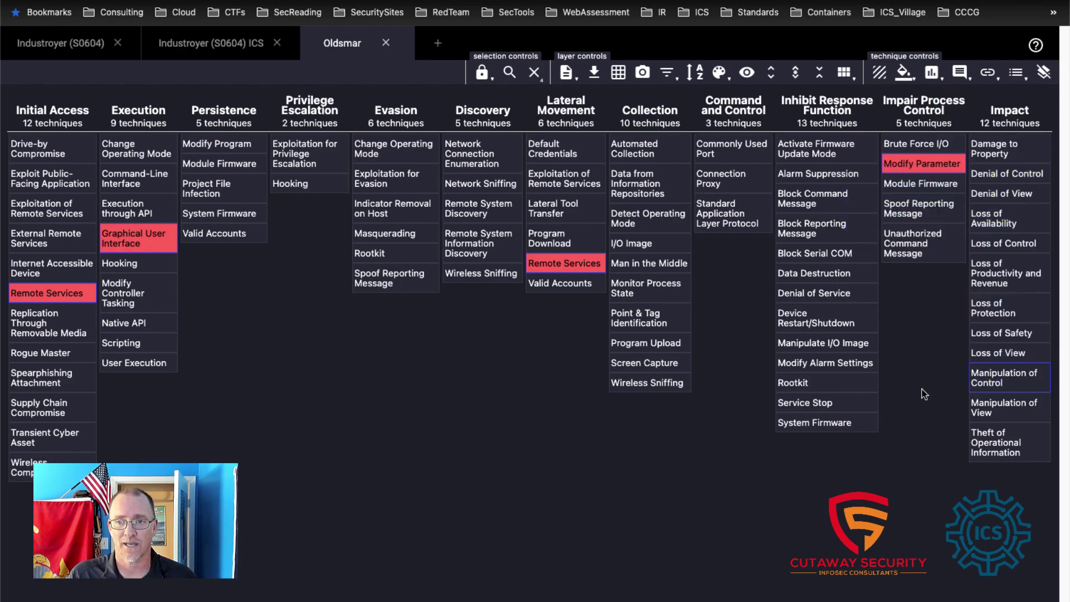
# - Set the score of Manipulation of Control to 1
pyautogui.click(932, 73)
pyautogui.write('1')
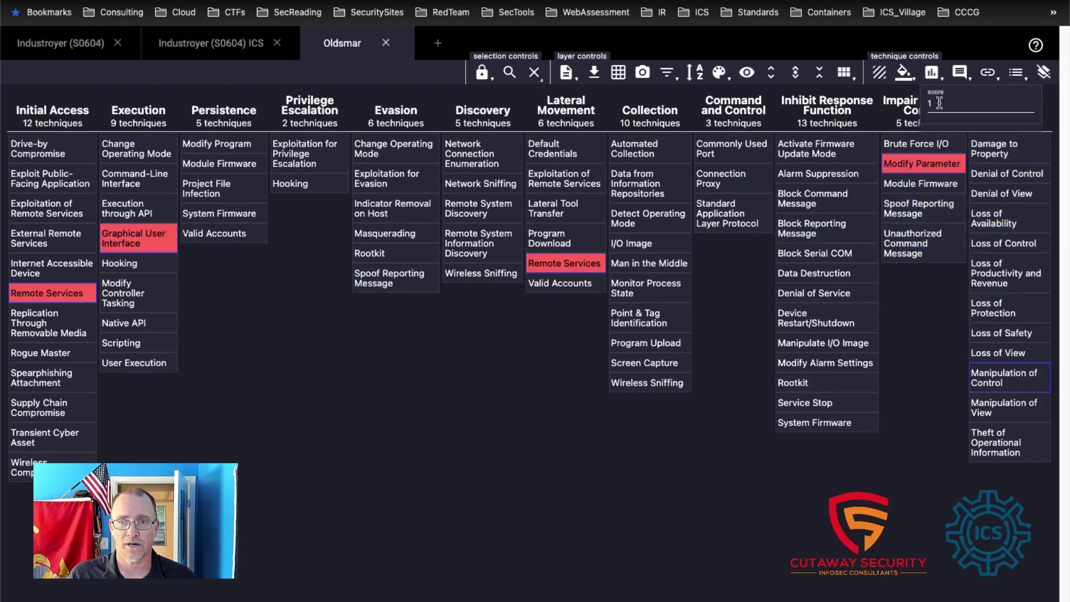
pyautogui.click(940, 103)
pyautogui.doubleClick(941, 103)
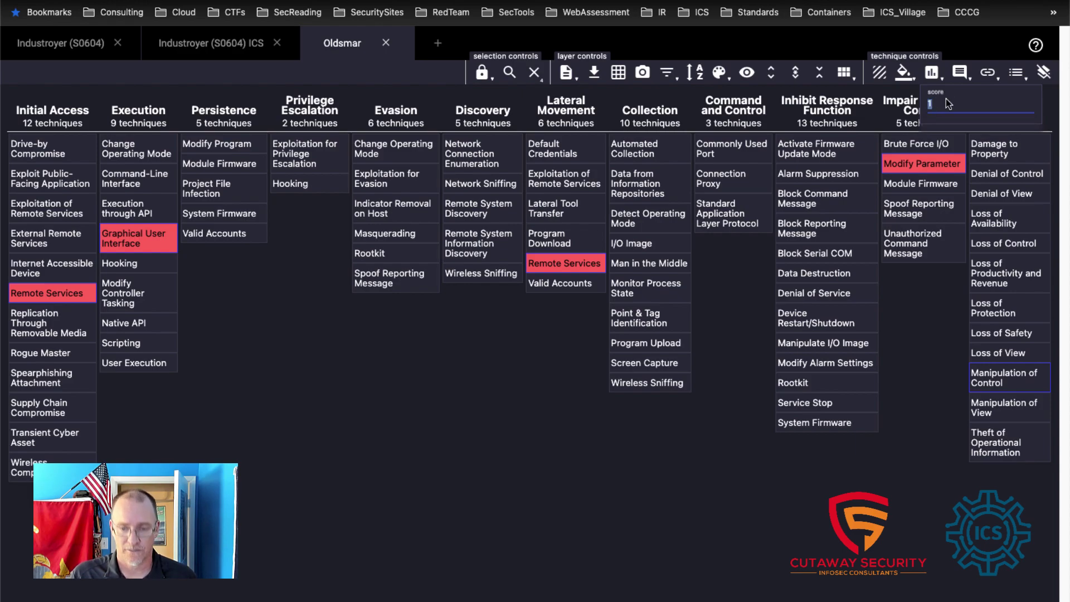
pyautogui.press('Return')
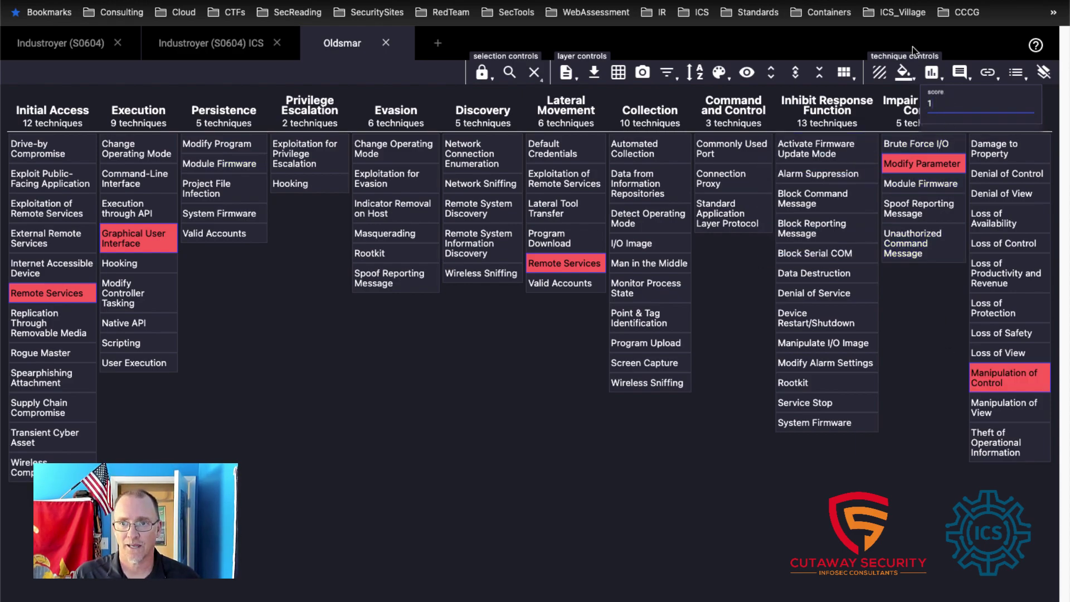
pyautogui.click(931, 73)
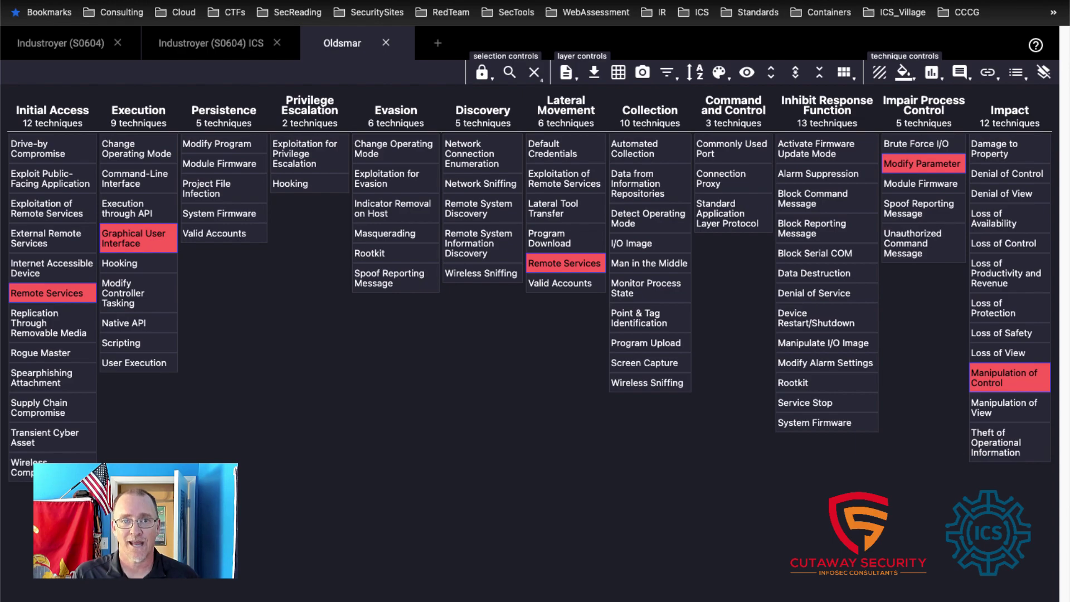